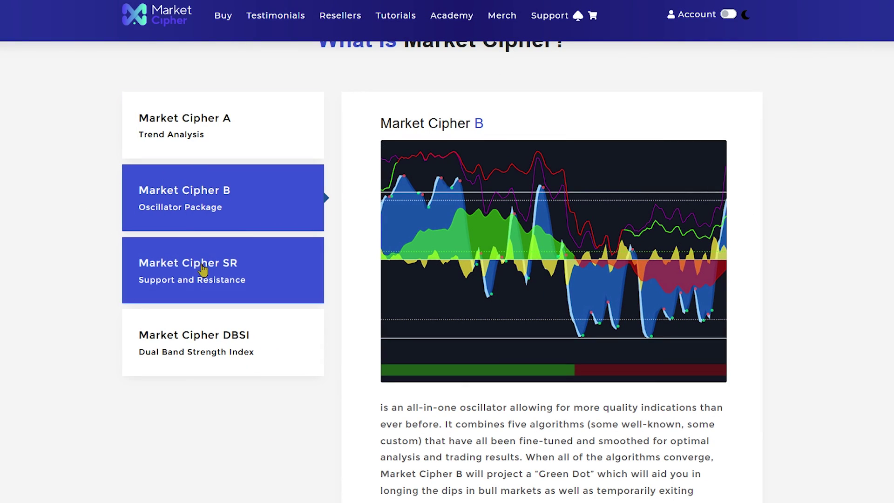
Step: Compare the Market Cipher DBSI, SR, B and A descriptions, finishing on Market Cipher B
click(196, 366)
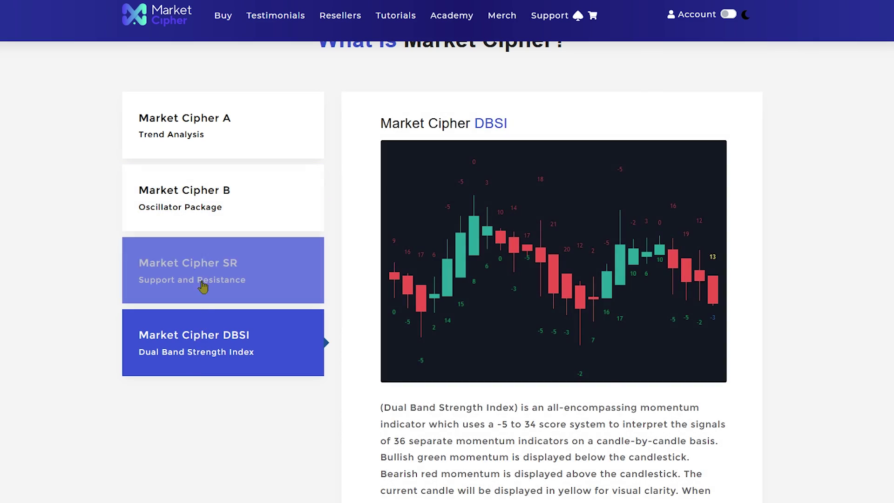
click(201, 279)
click(201, 200)
click(209, 135)
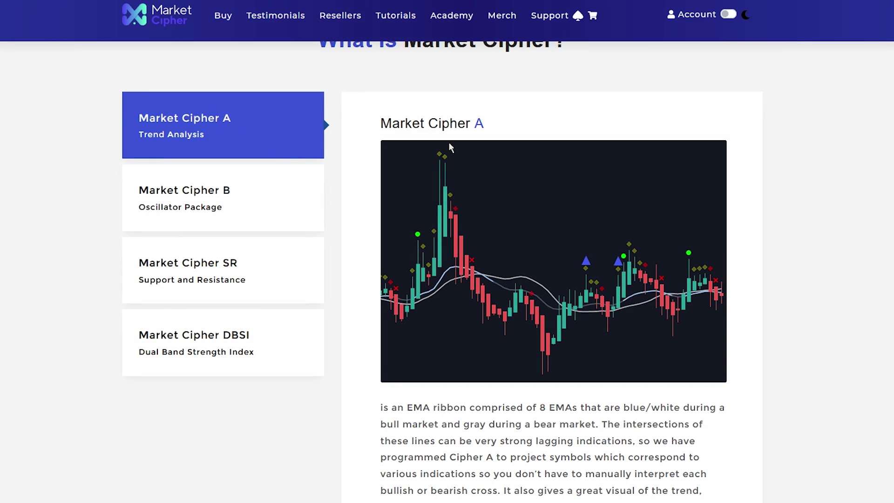
click(247, 187)
click(293, 152)
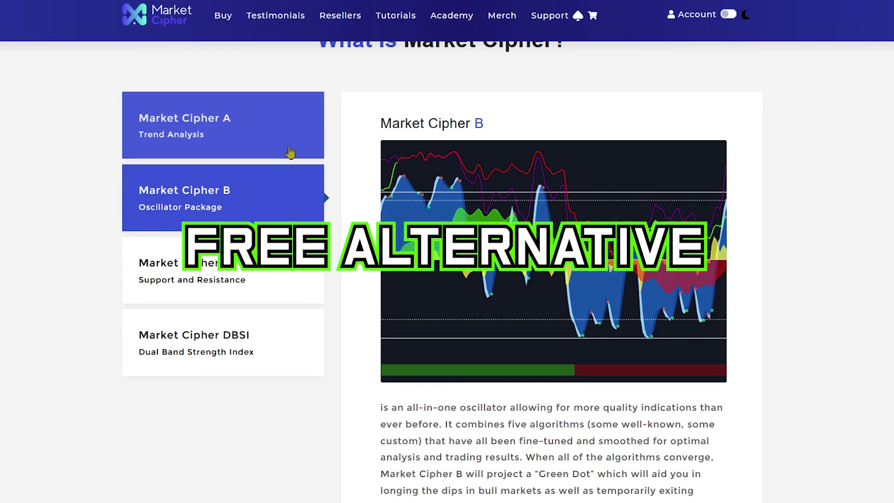
click(276, 192)
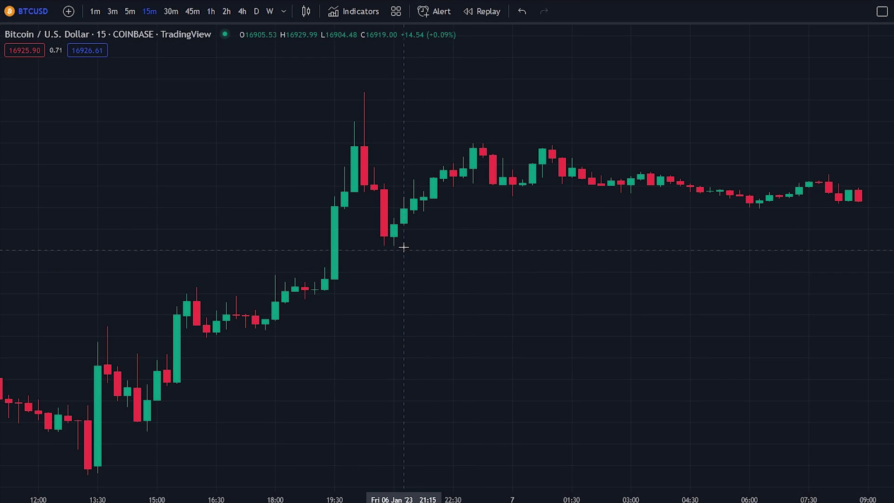
Step: Add the VuManChu Cipher A indicator to the BTCUSD 15m chart
drag(414, 245, 489, 249)
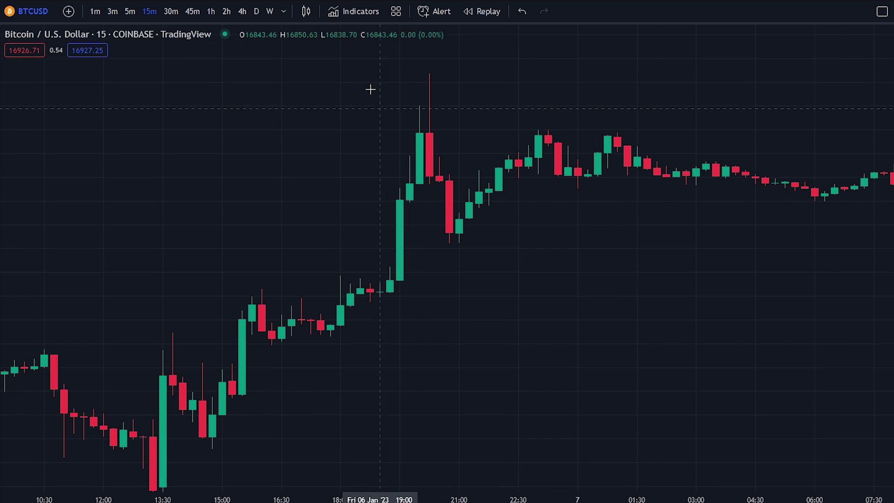
click(357, 13)
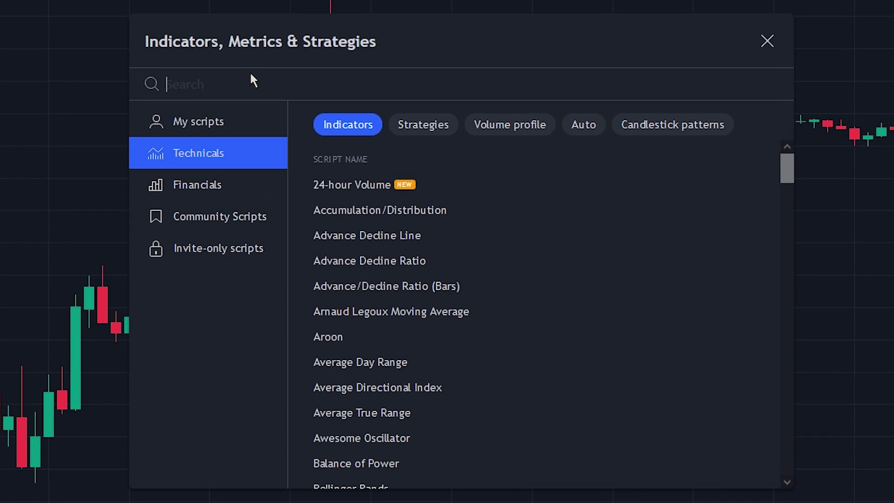
text(vumanchu c)
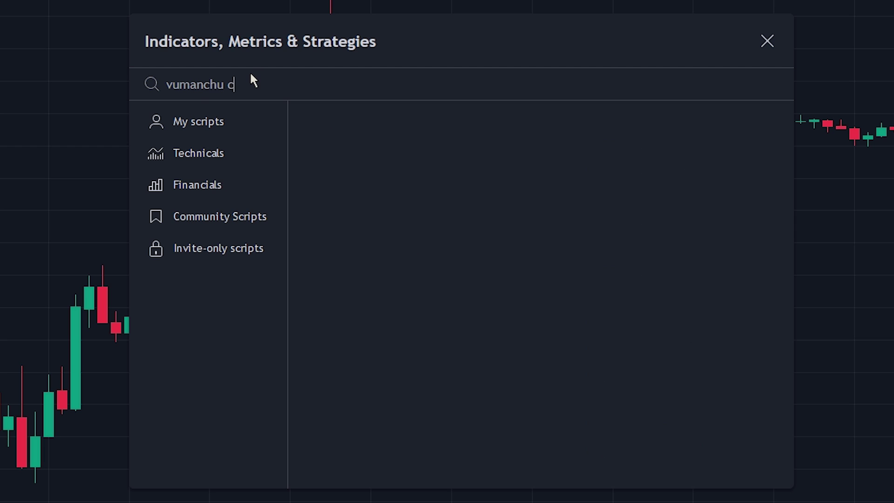
text(ipher a)
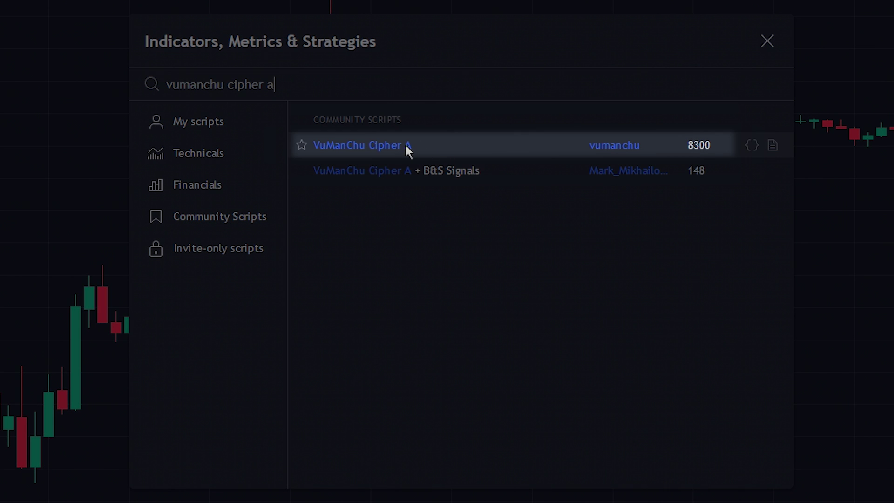
click(410, 144)
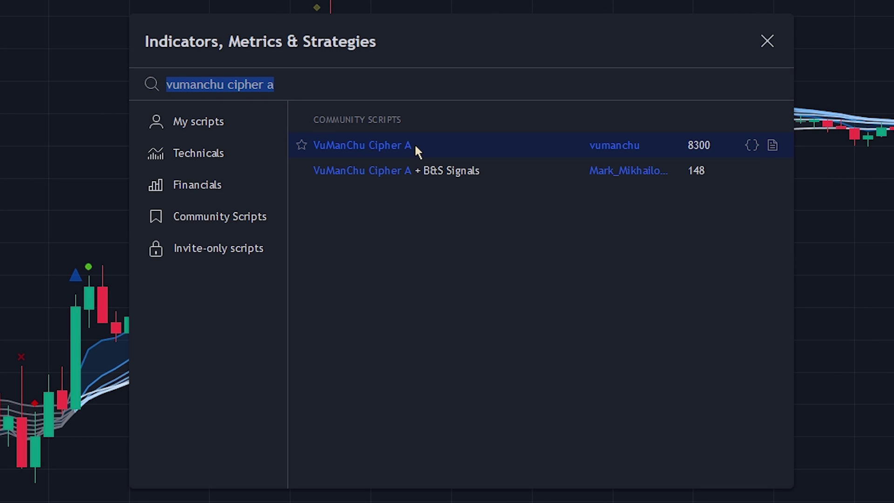
Step: Add VuManChu Cipher B + Divergences to the chart and return to it
click(380, 78)
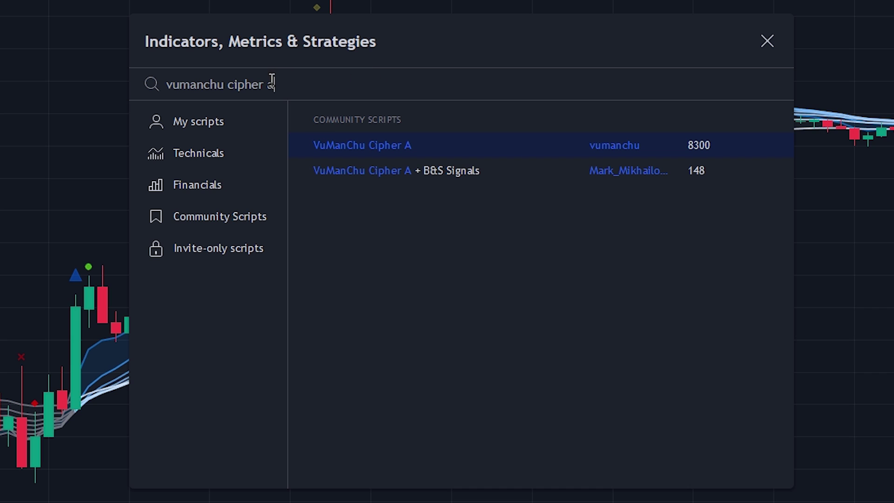
text(b)
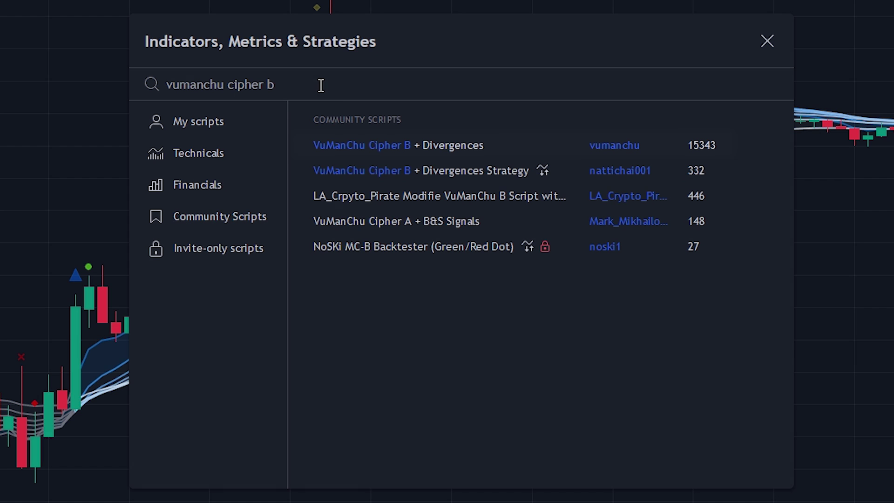
click(476, 148)
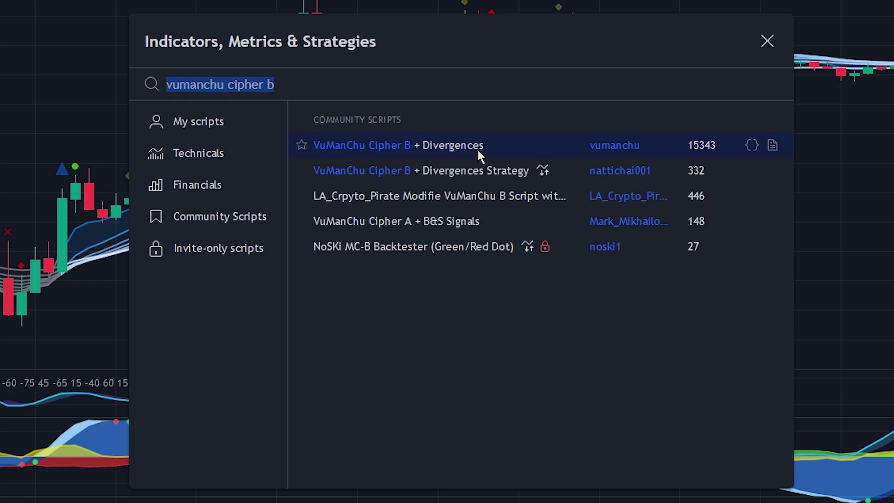
click(767, 41)
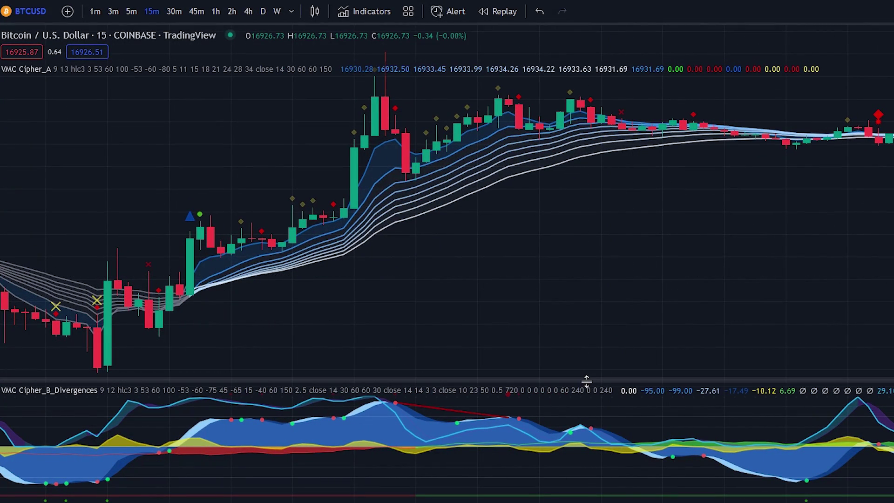
Step: Enlarge the Cipher B pane and pan the chart to review earlier and recent candles
drag(588, 377, 587, 354)
drag(566, 309, 602, 312)
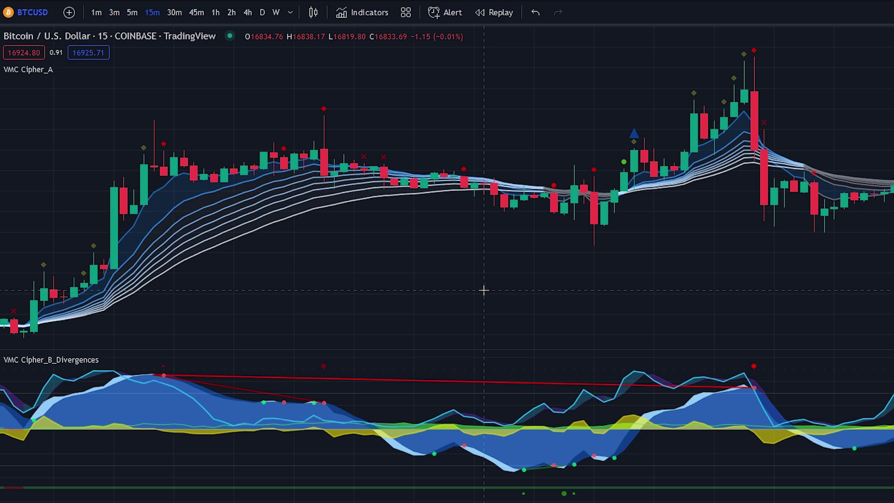
mouse_move(474, 297)
mouse_down()
mouse_move(452, 306)
mouse_move(463, 303)
mouse_up()
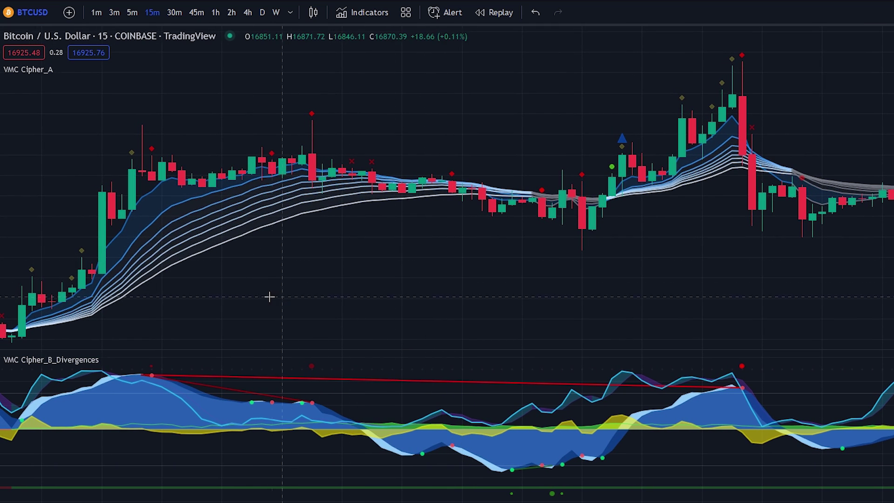
Step: In Cipher B settings, turn off Show WT Regular Divergences and Show Stochastic RSI
mouse_move(42, 368)
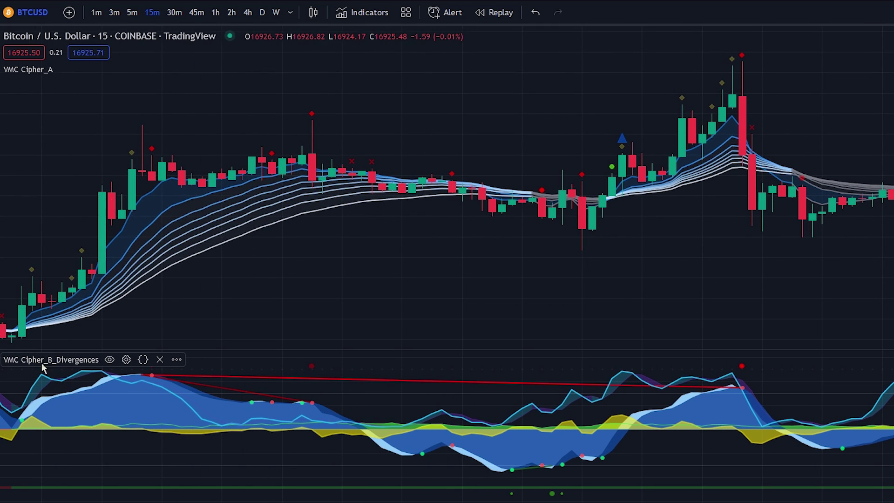
click(126, 360)
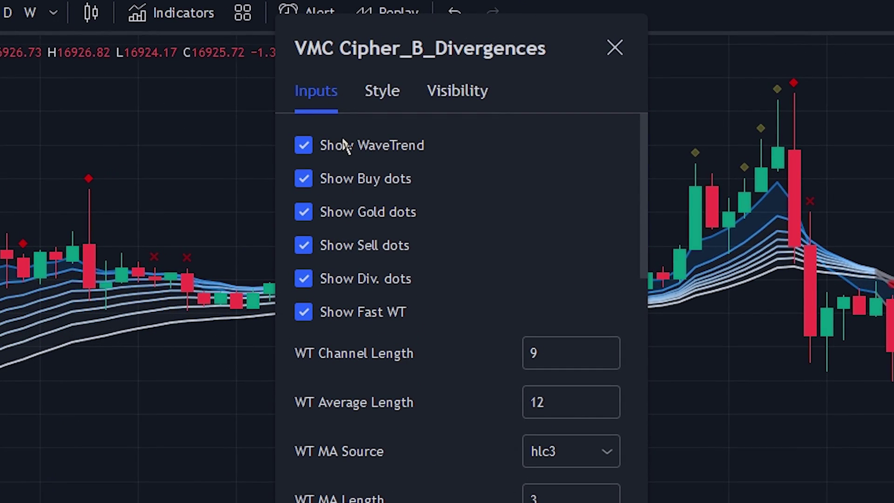
scroll(335, 177, down, 5)
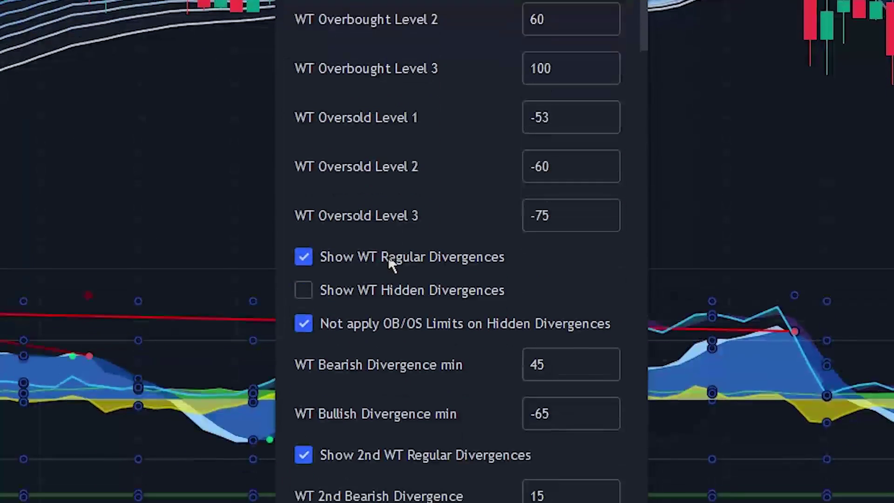
click(387, 259)
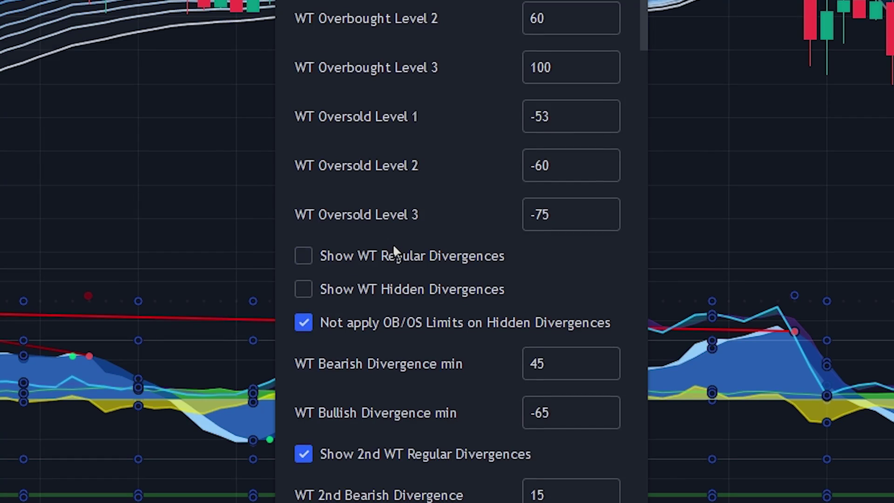
scroll(392, 247, down, 5)
scroll(372, 171, down, 8)
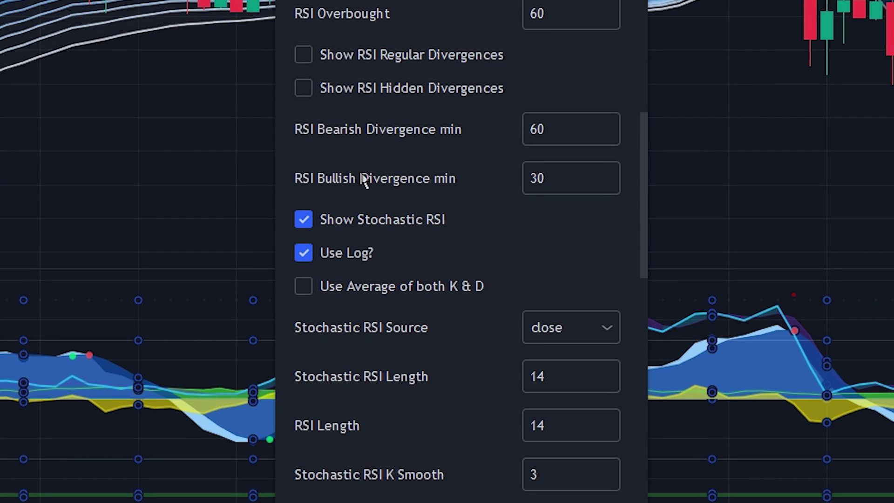
click(370, 222)
Step: Set the Cipher B MFI Area multiplier to 350
scroll(377, 210, up, 12)
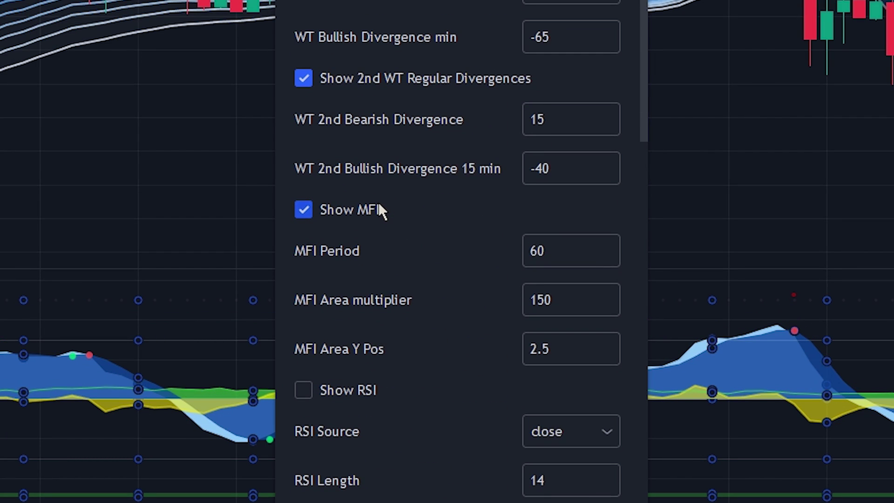
scroll(454, 275, up, 1)
scroll(512, 289, down, 1)
drag(569, 299, 478, 298)
text(3)
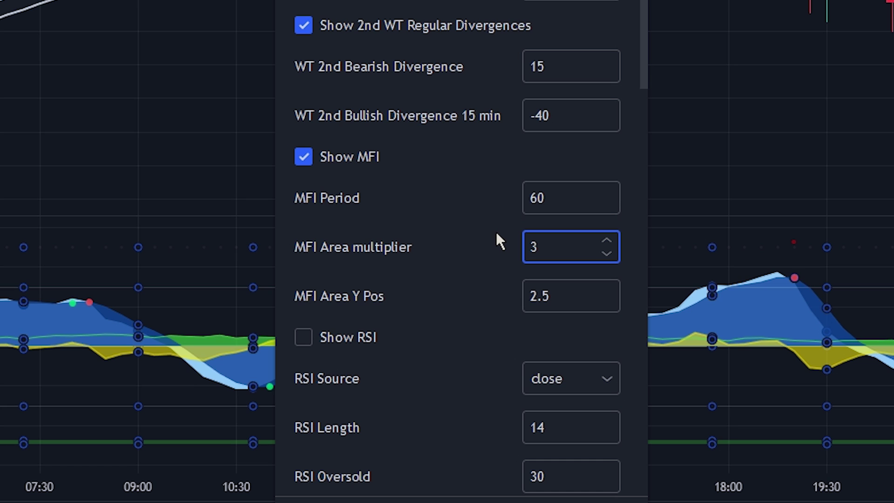
text(50)
click(496, 234)
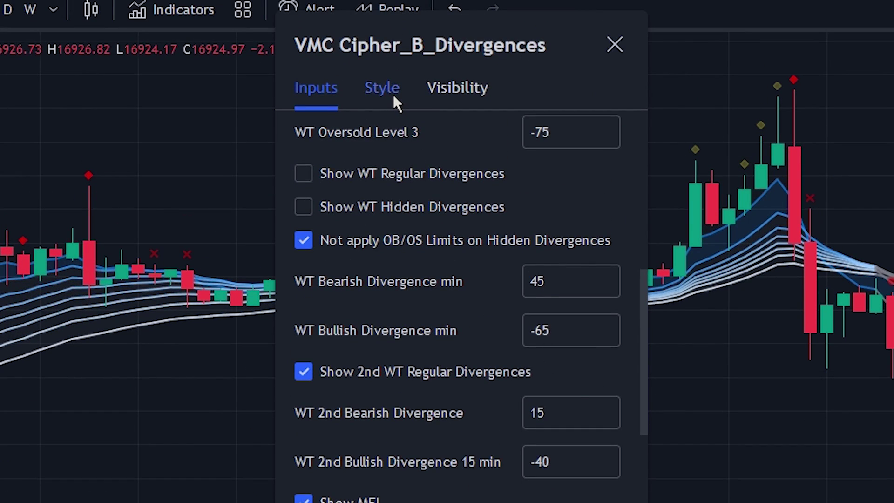
Step: Hide the VWAP plot in the Cipher B Style settings and close the dialog
click(393, 95)
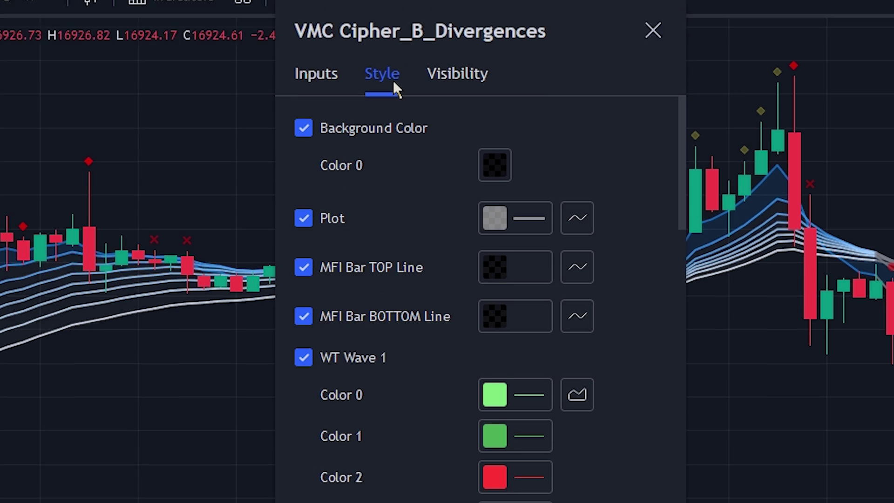
scroll(391, 126, down, 10)
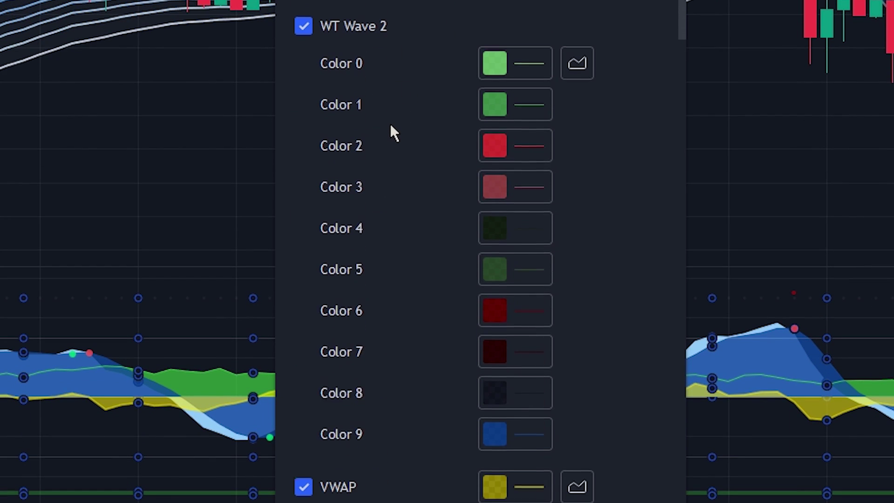
click(329, 286)
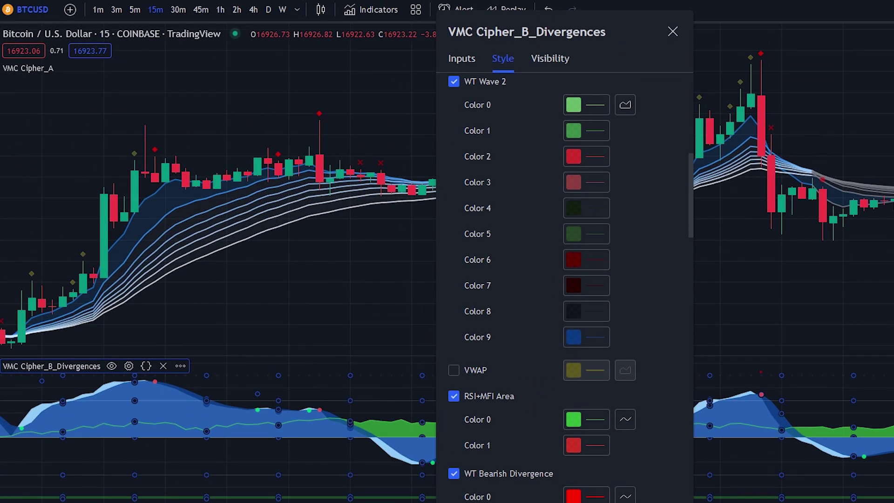
key(Escape)
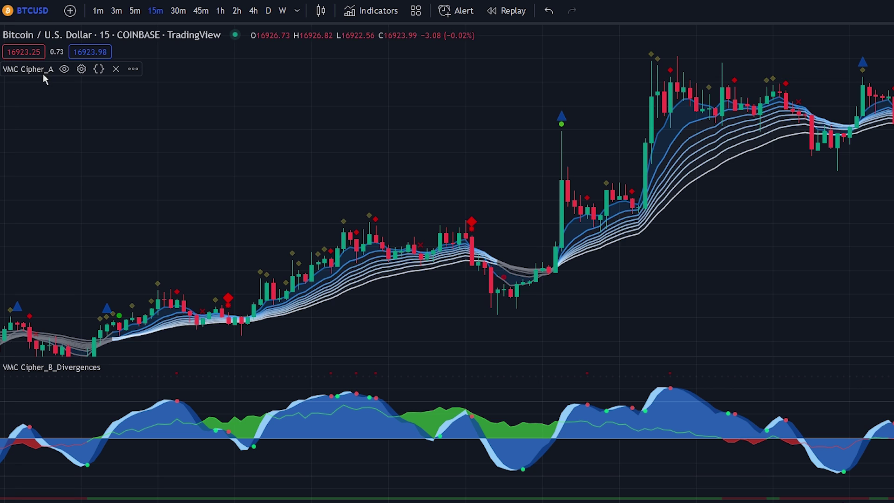
Step: Remove VMC Cipher_A and add a Moving Average Exponential to the chart
click(63, 69)
click(116, 70)
click(373, 10)
text(ema)
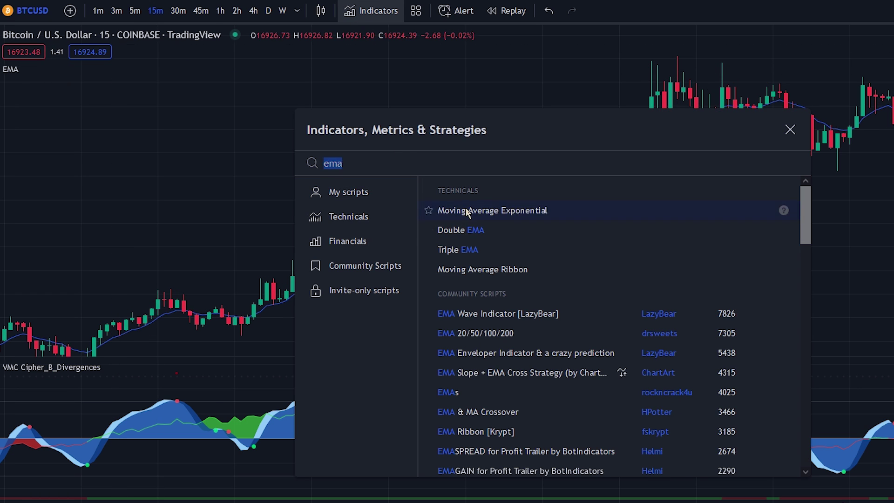
click(466, 207)
Step: Colour the EMA lines white and yellow in the Style settings
click(46, 84)
click(502, 198)
click(559, 237)
click(549, 262)
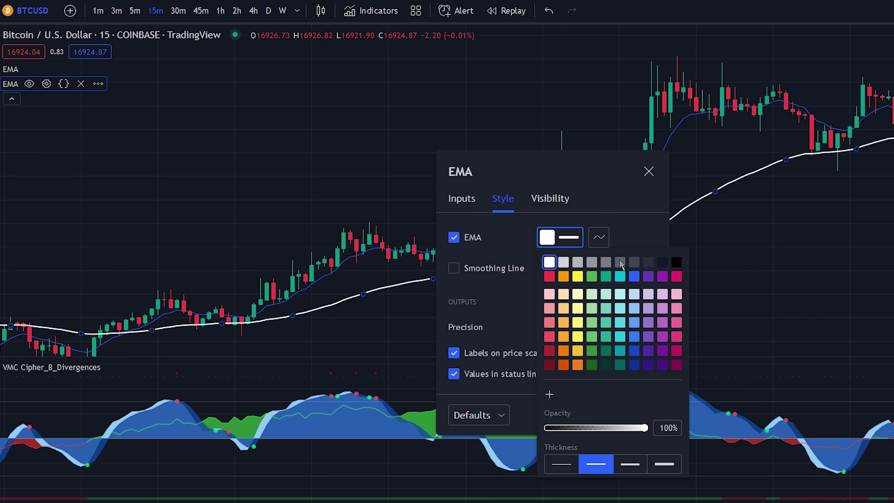
click(578, 276)
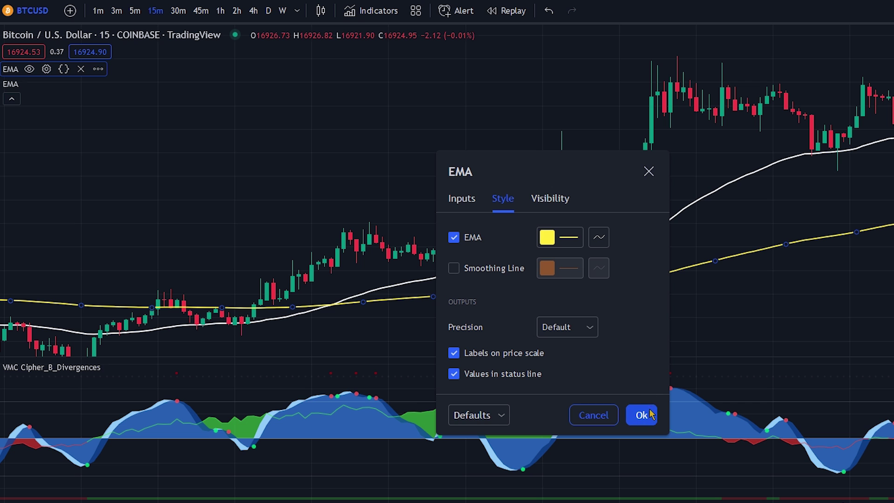
click(642, 413)
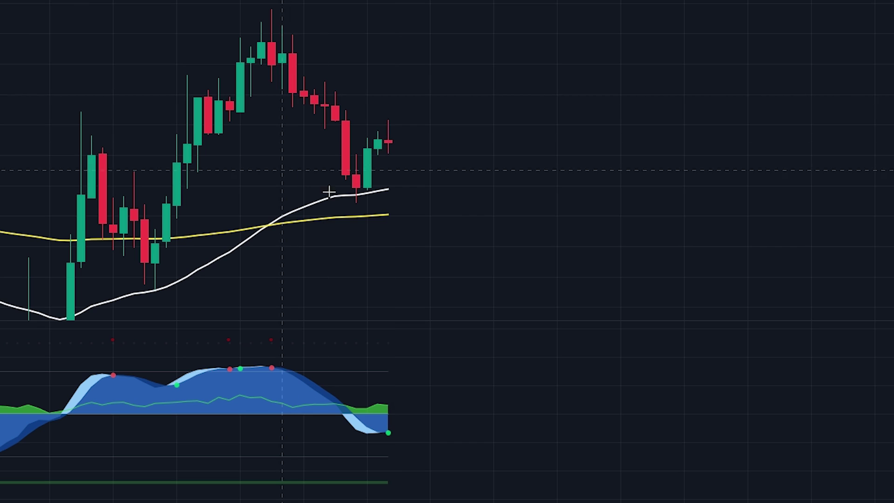
Step: Drag the pane divider up so the Cipher B pane grows slightly
click(359, 189)
drag(365, 318, 367, 298)
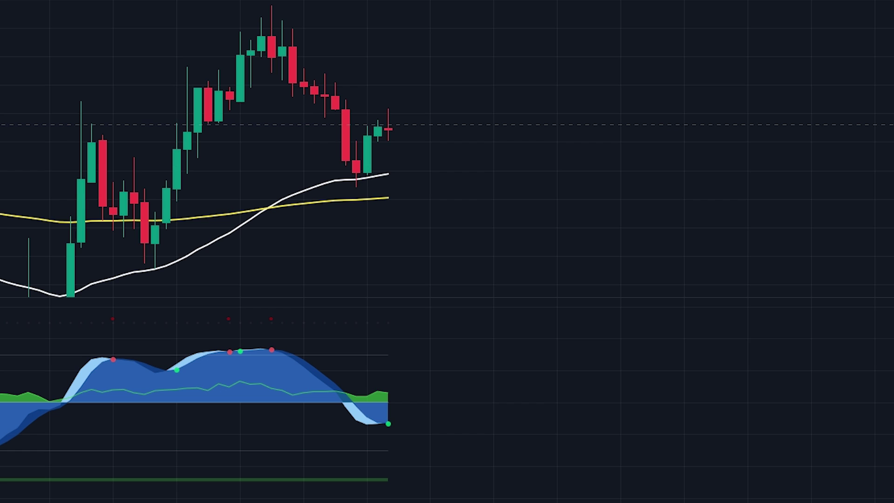
Step: Mark a long trade at the latest candle at about 2:1 risk/reward and adjust its length
click(395, 129)
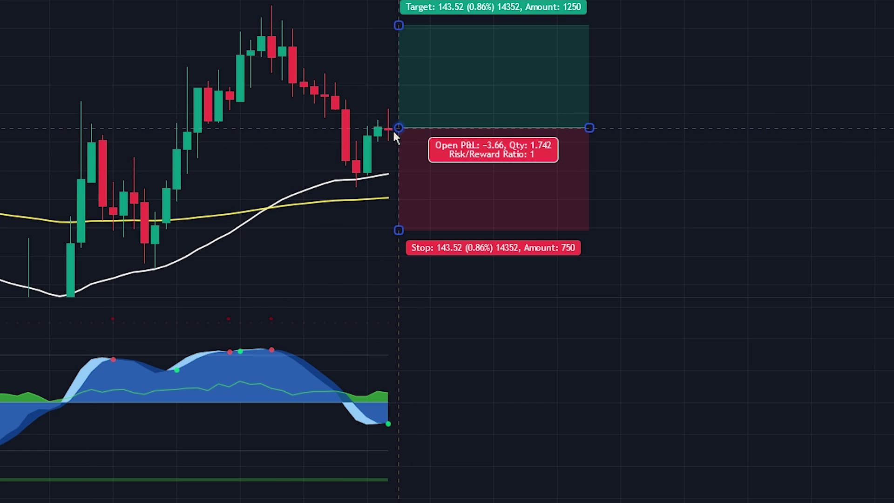
drag(401, 230, 412, 188)
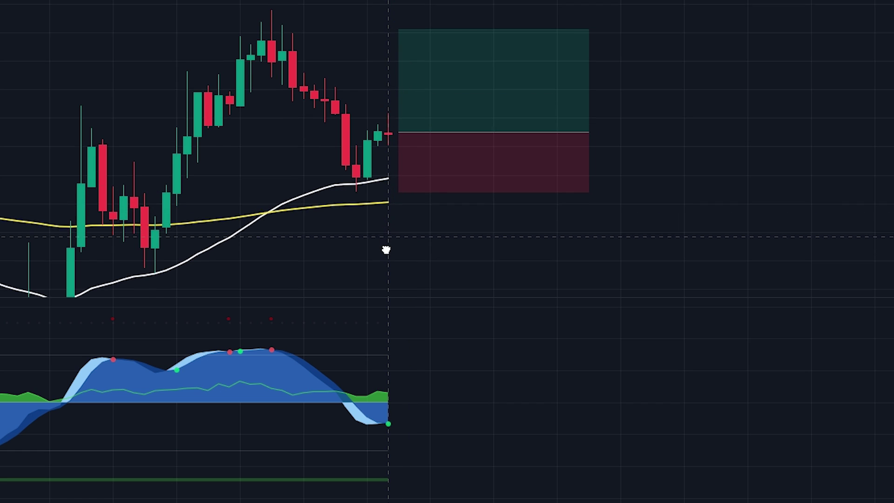
drag(400, 57, 406, 40)
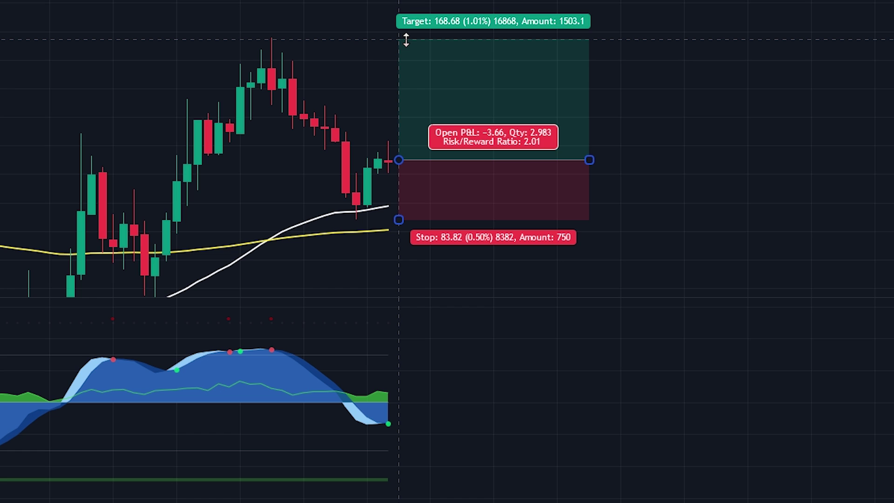
click(634, 146)
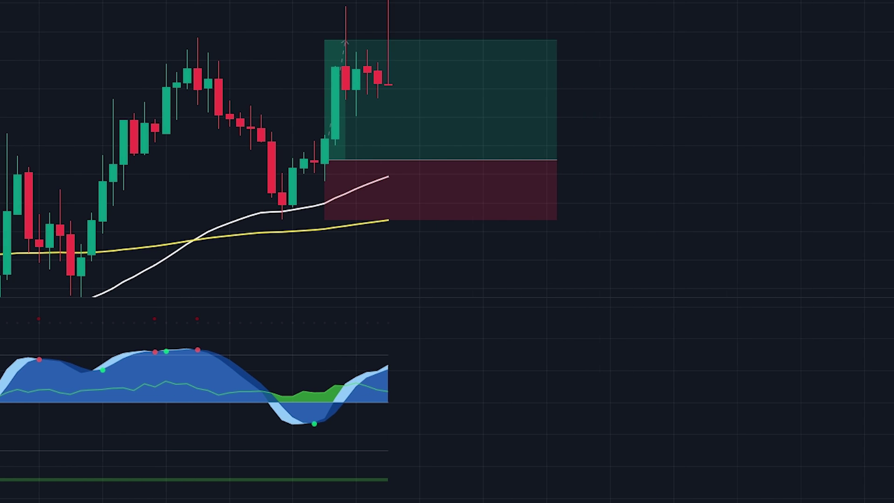
drag(490, 160, 325, 160)
drag(427, 185, 685, 195)
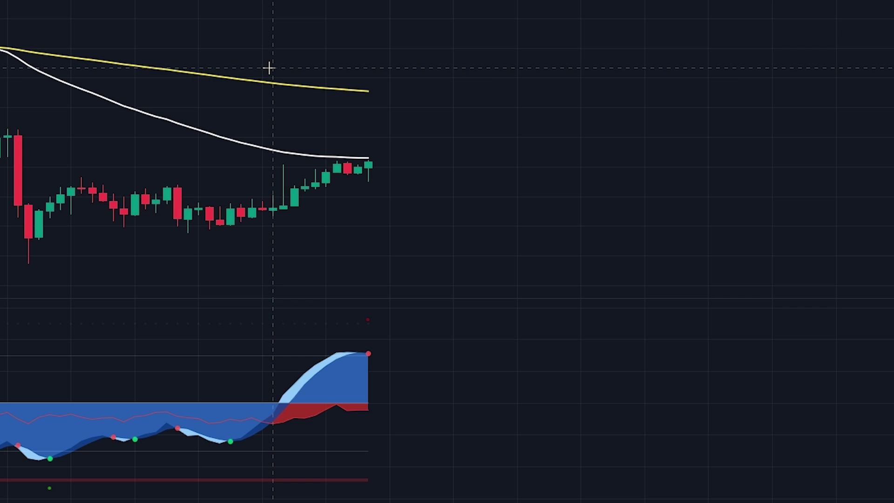
Step: Mark a short trade at the latest candle with stop and target at about 2:1 risk/reward
click(368, 158)
click(377, 162)
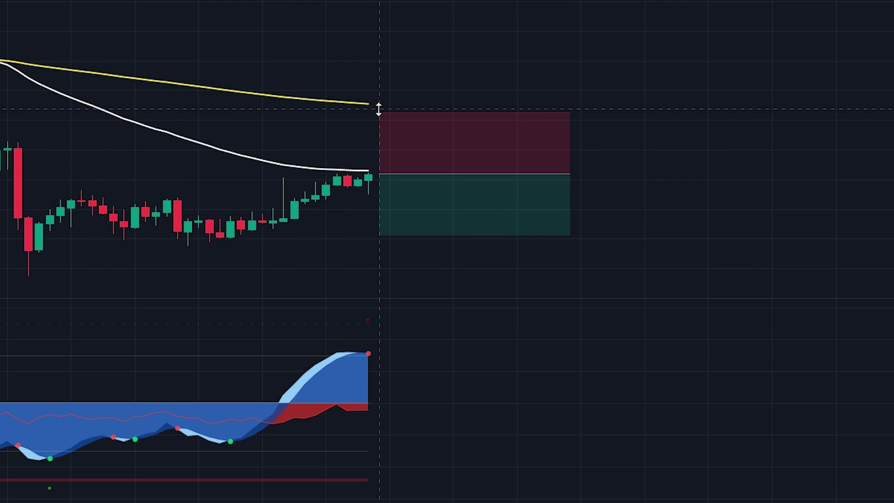
drag(379, 110, 387, 141)
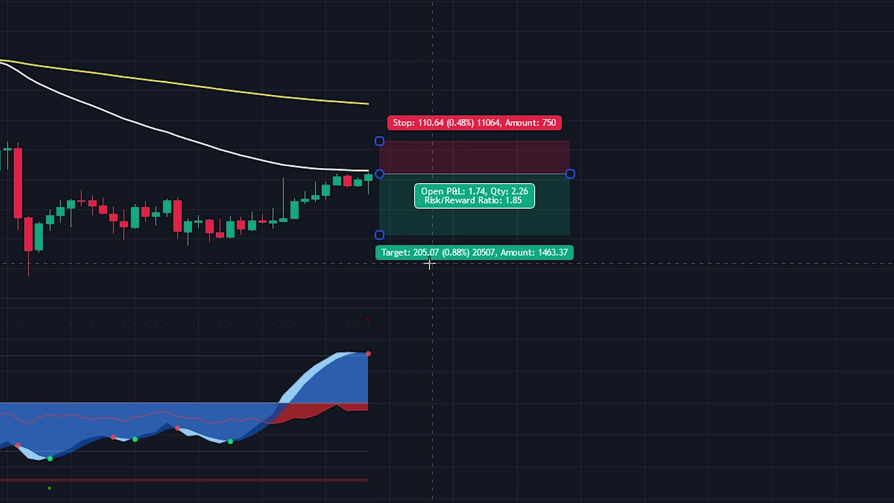
drag(429, 263, 428, 220)
drag(385, 194, 393, 200)
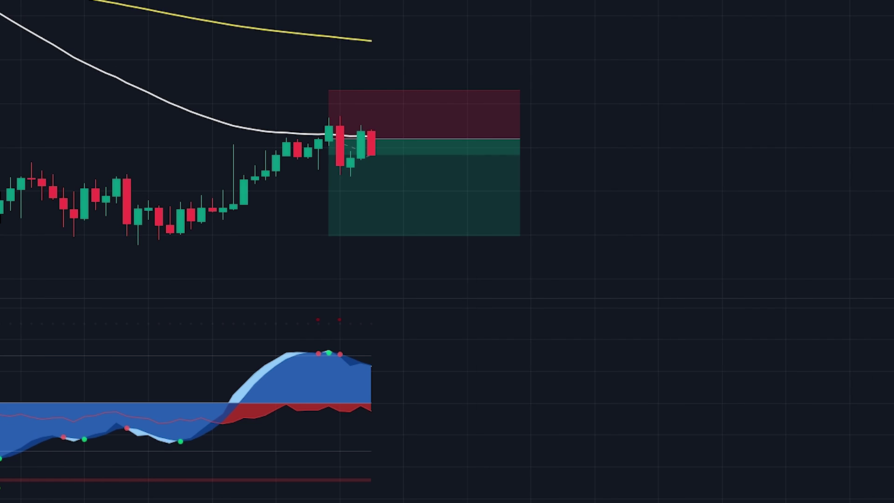
Step: Review the short trade's stop, target and P&L, then shorten the marker
click(414, 94)
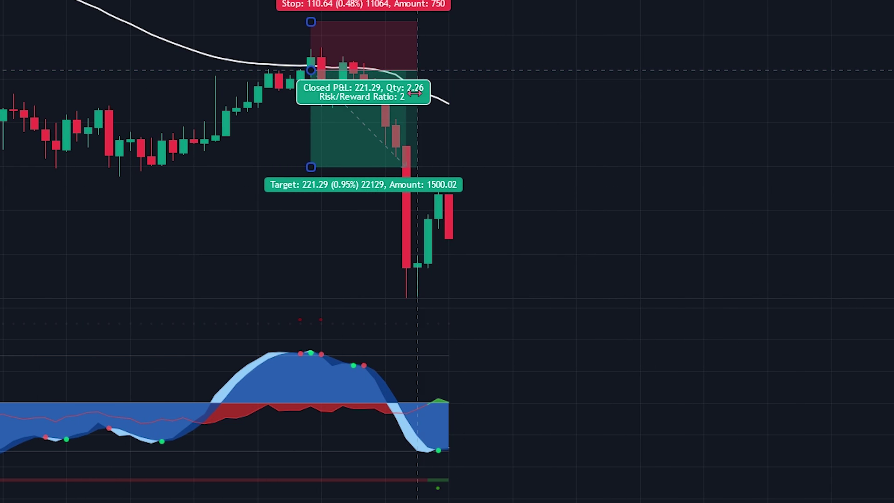
drag(414, 93, 403, 93)
click(527, 165)
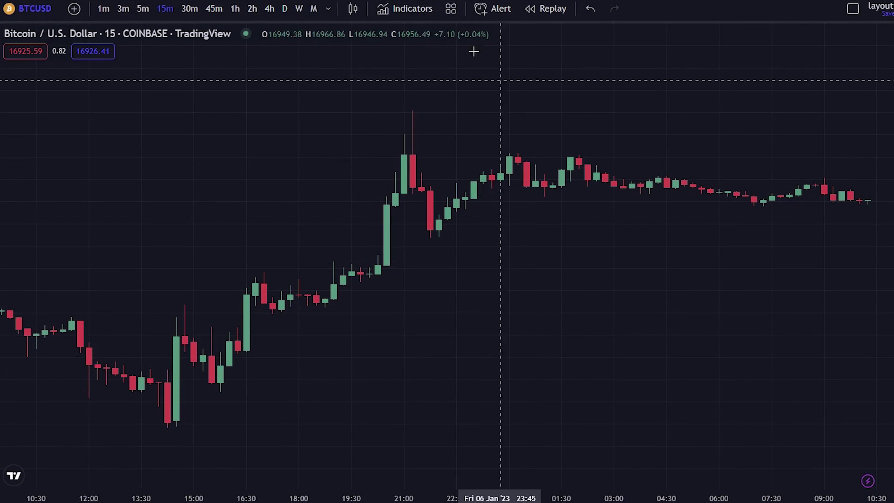
click(413, 13)
text(volu)
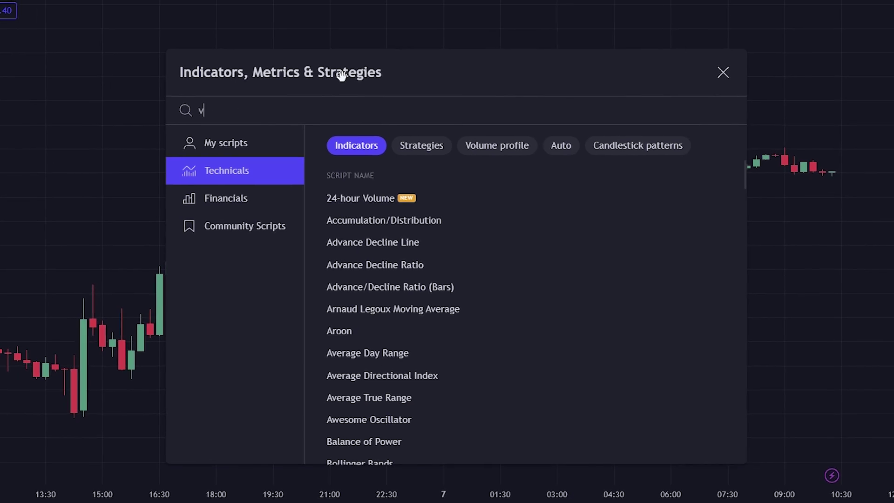
text(me profile)
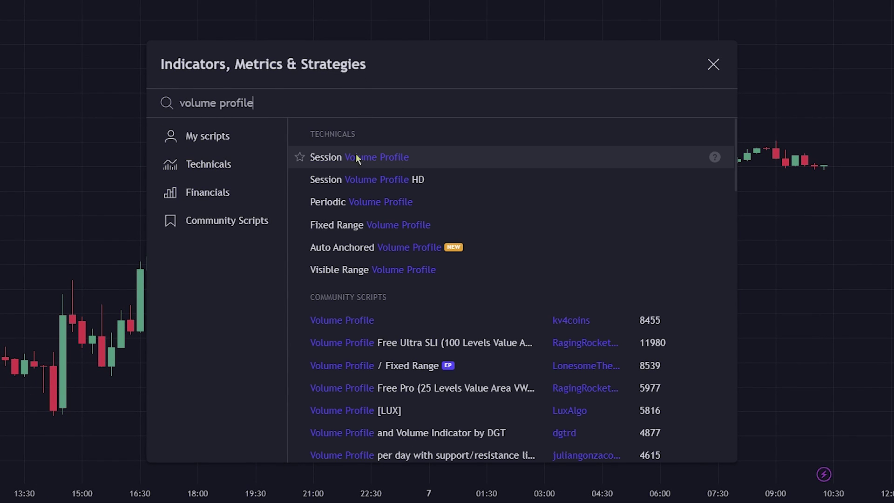
click(389, 224)
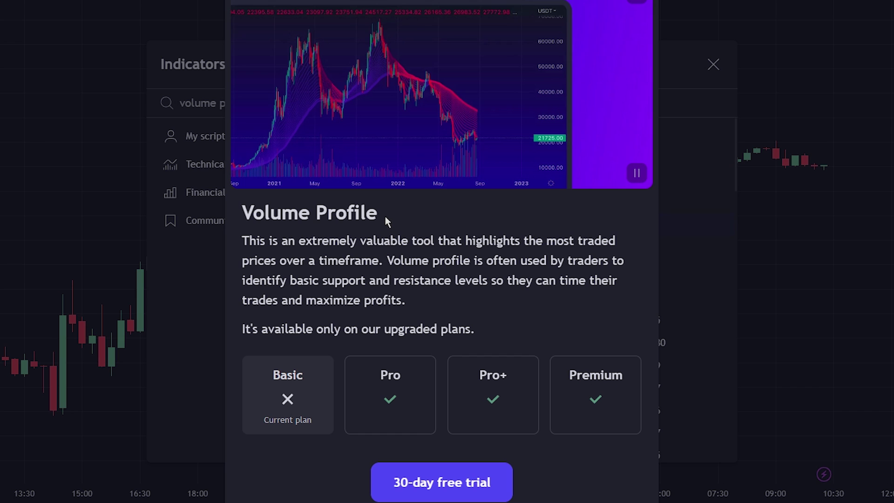
click(650, 5)
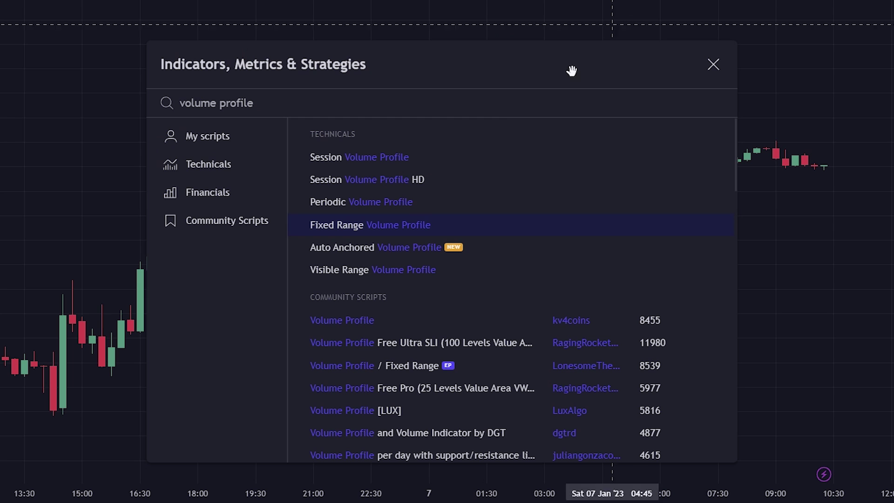
click(378, 161)
click(650, 6)
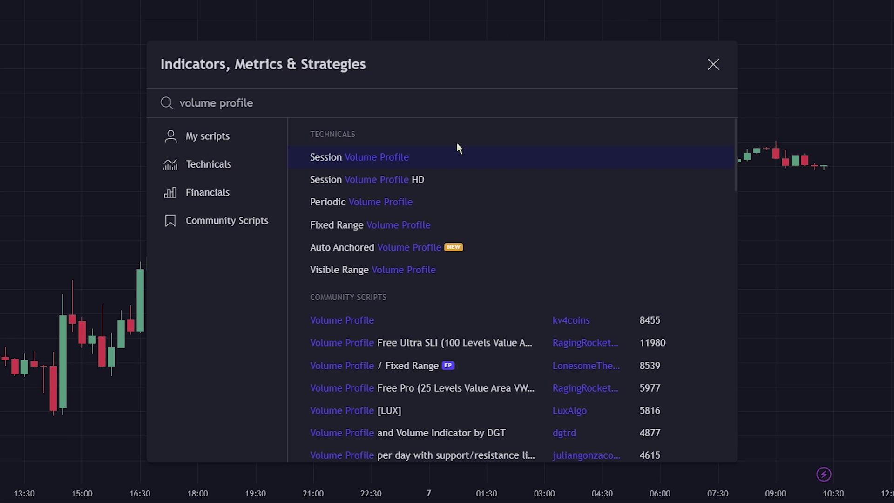
click(457, 151)
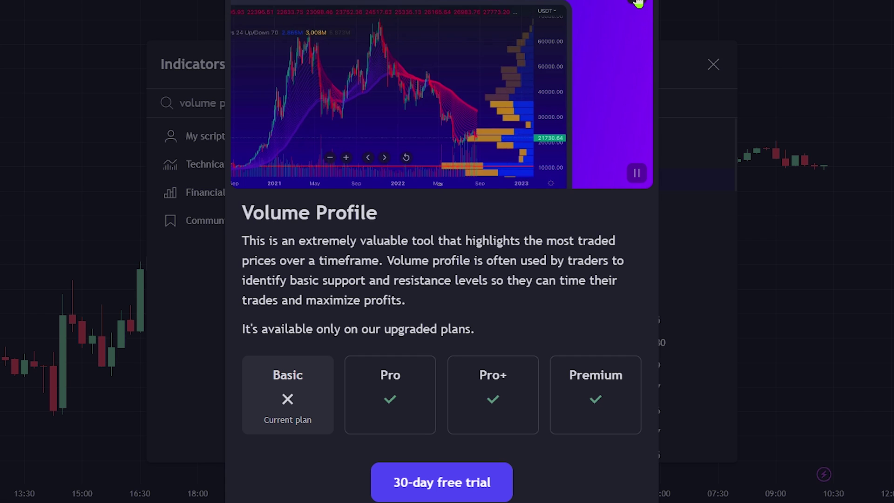
click(638, 4)
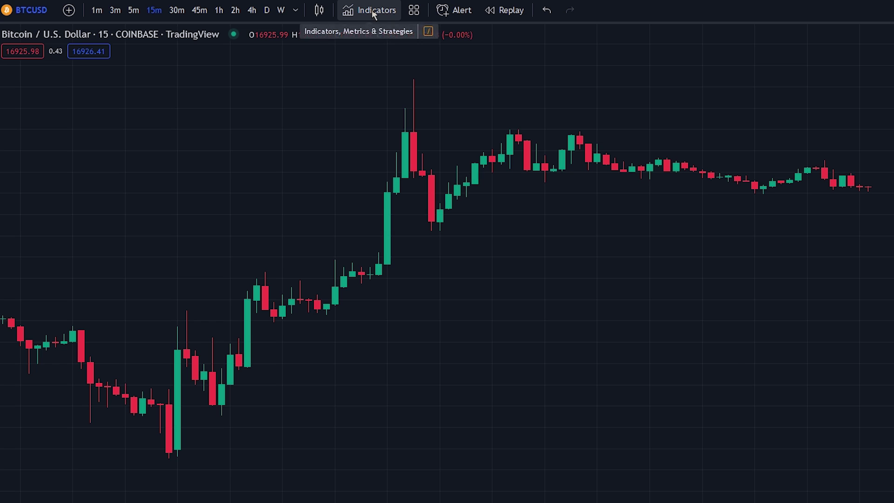
Step: Search 'volume profile /' and add the community Volume Profile / Fixed Range script
click(364, 10)
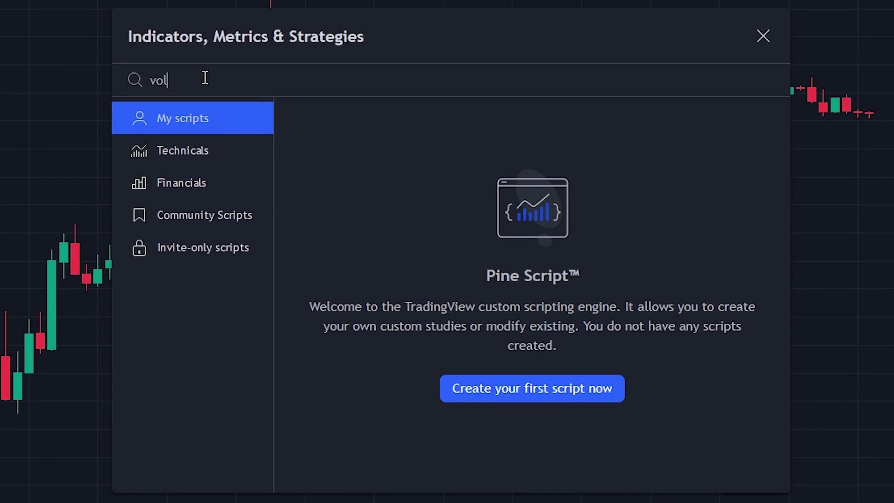
text(volume profile /)
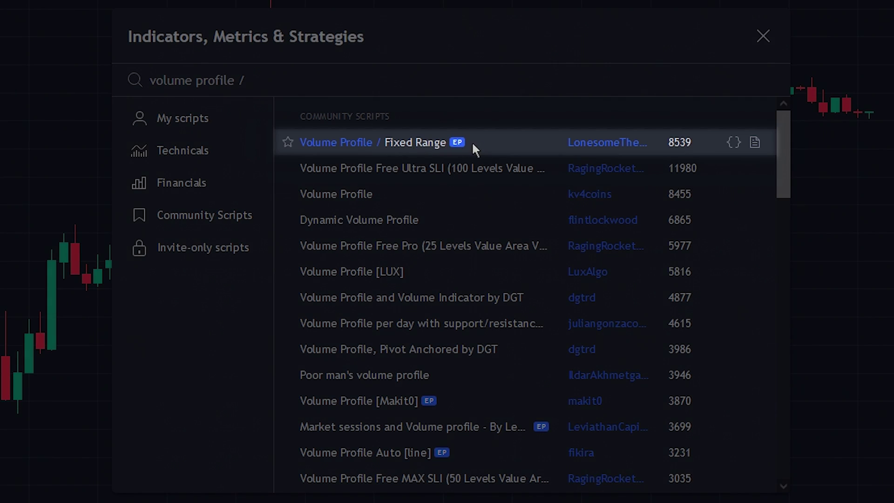
click(399, 144)
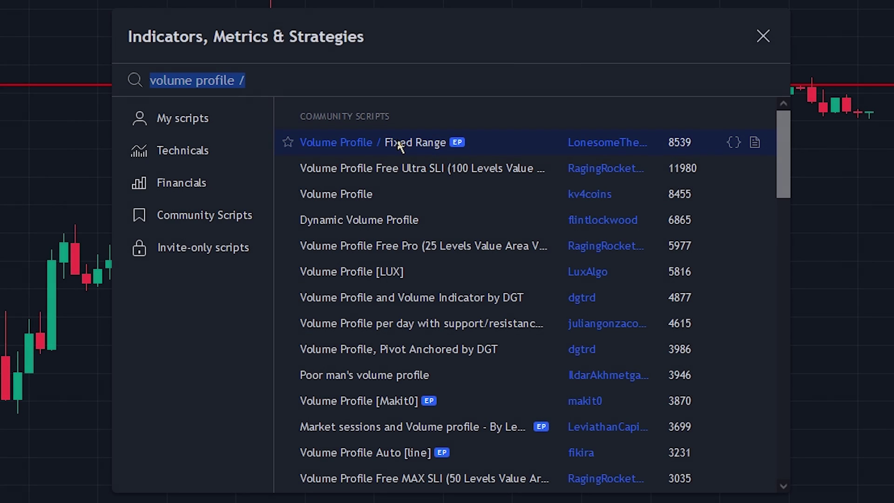
click(753, 111)
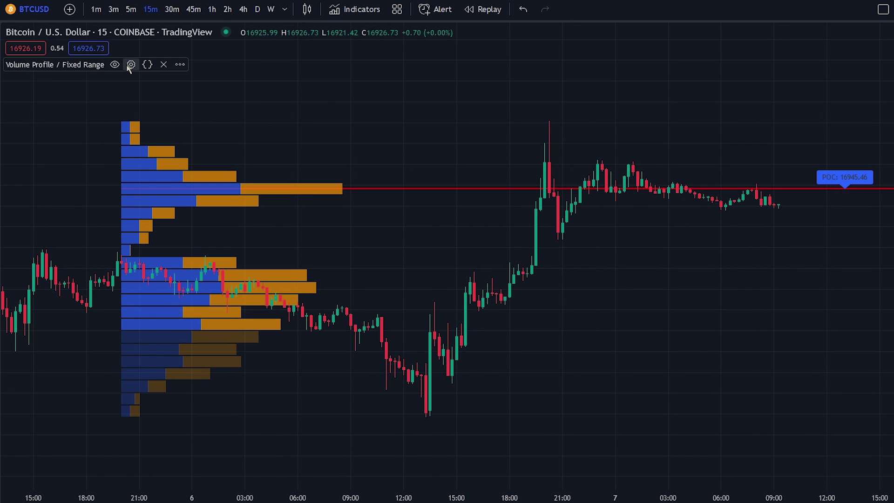
Step: Set the Volume Profile Row Size to 48 and Number of Bars to 400
click(131, 65)
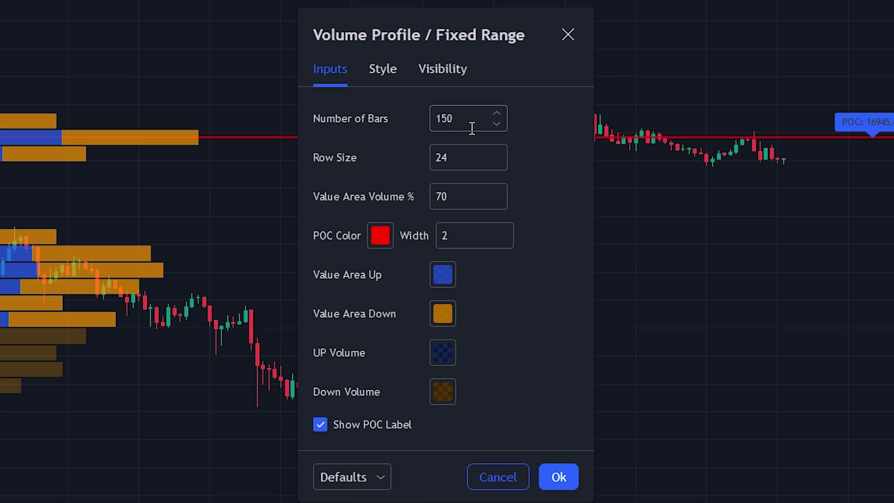
click(429, 158)
text(48)
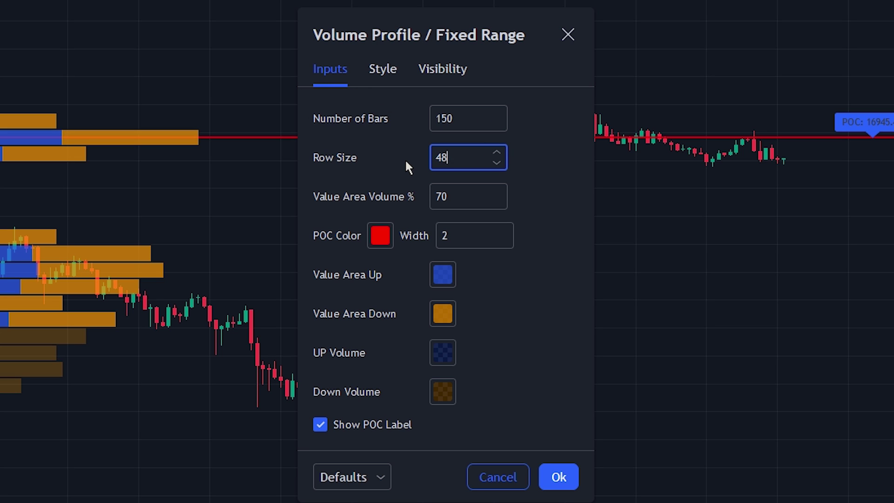
click(466, 117)
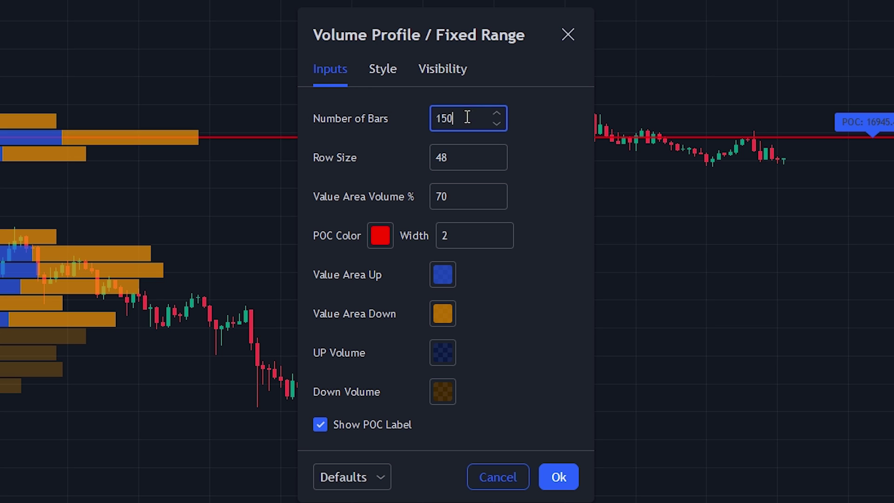
text(400)
click(381, 105)
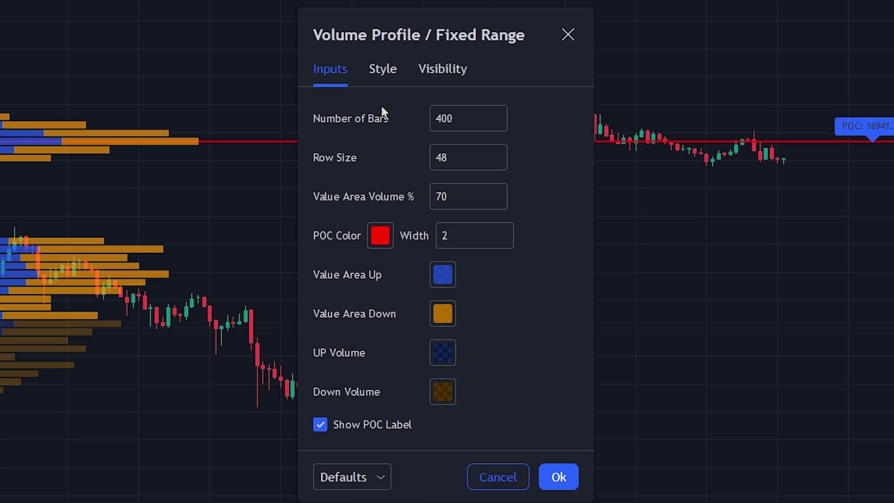
click(559, 476)
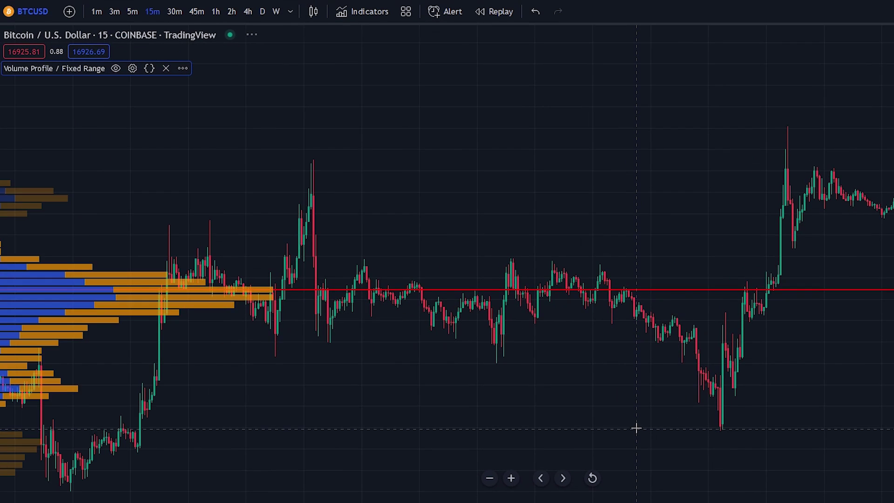
Step: Frame the full volume profile range on the chart, then hide the Volume Profile indicator
scroll(643, 400, down, 3)
drag(644, 379, 517, 360)
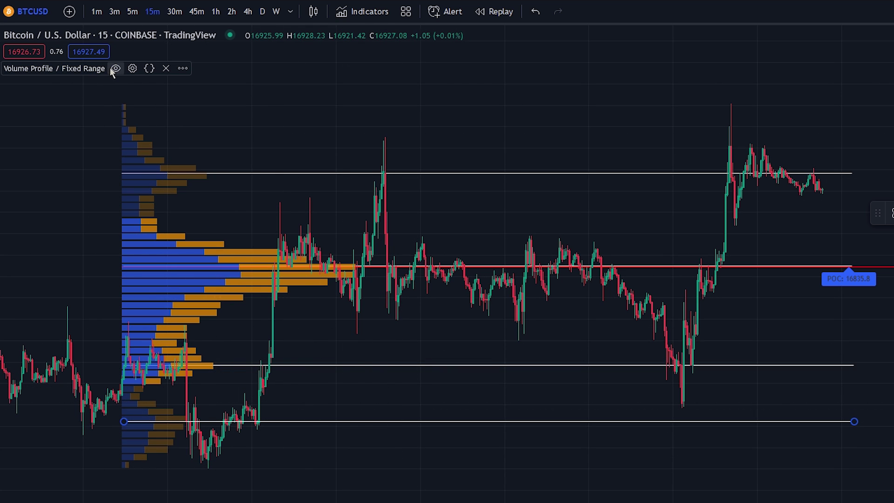
click(116, 68)
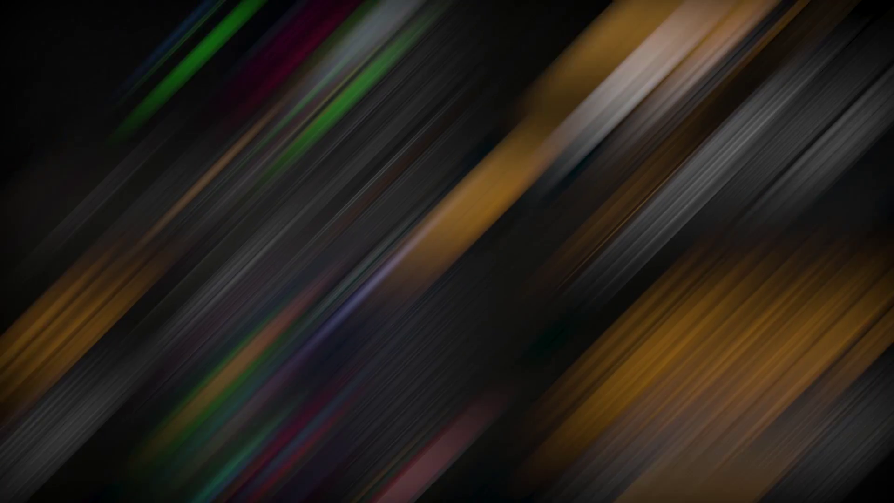
Step: Scroll the MDX Algo homepage down to the As Seen On logos and MDX10 discount banner
scroll(284, 172, down, 3)
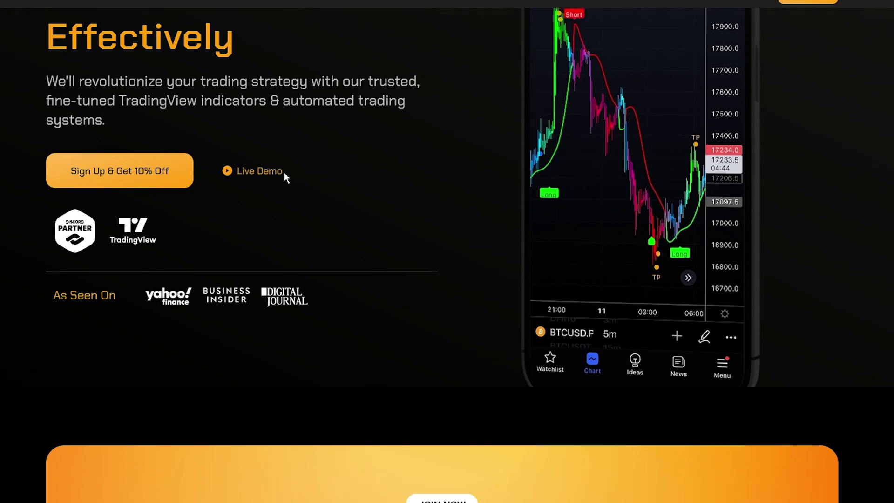
scroll(284, 172, up, 3)
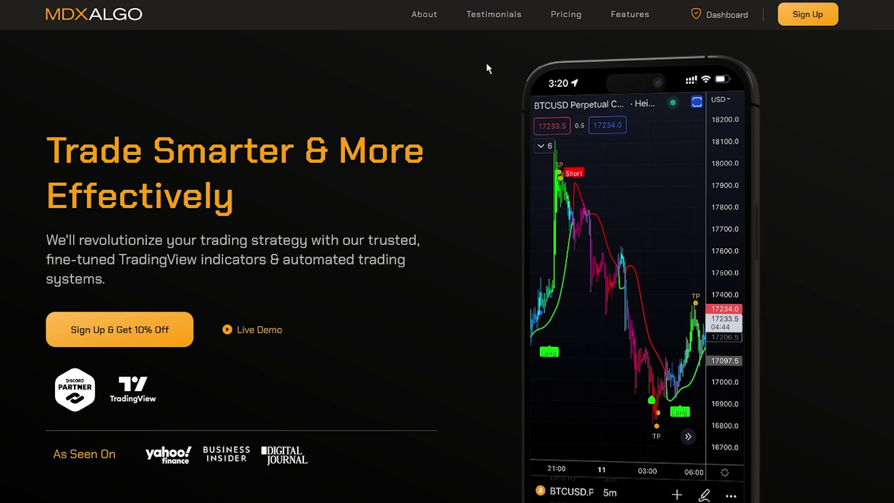
scroll(489, 112, down, 12)
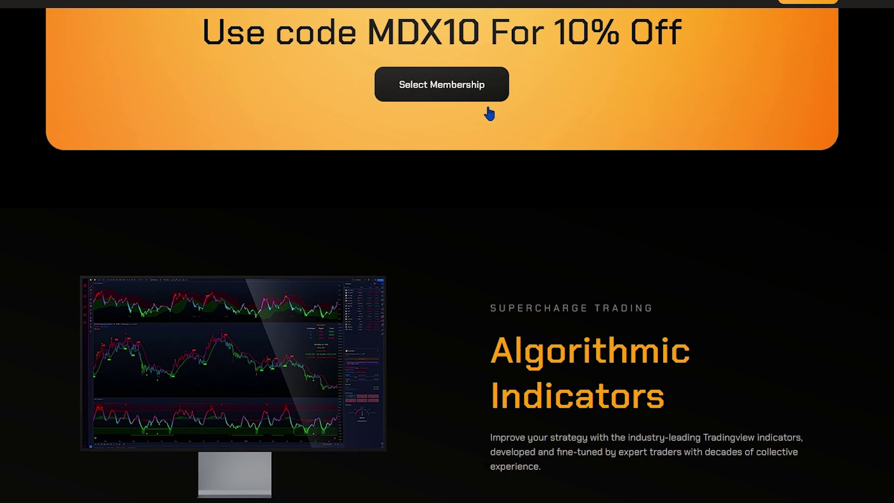
scroll(488, 113, down, 11)
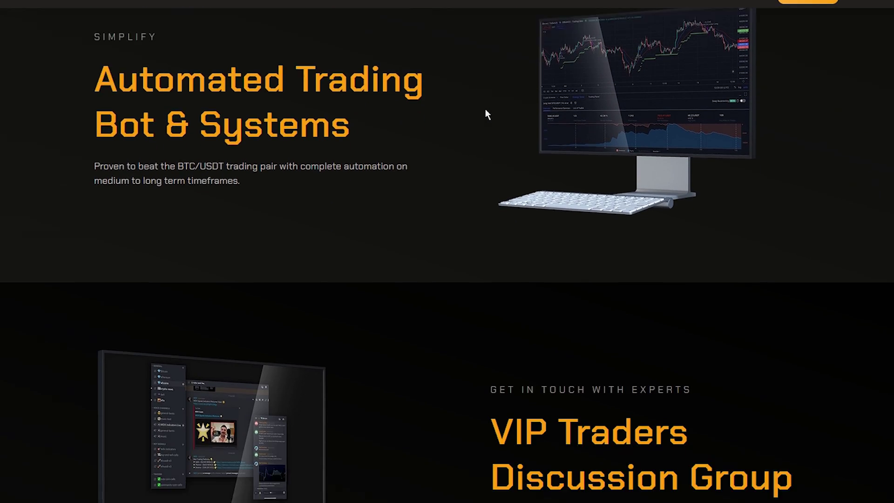
scroll(485, 112, down, 13)
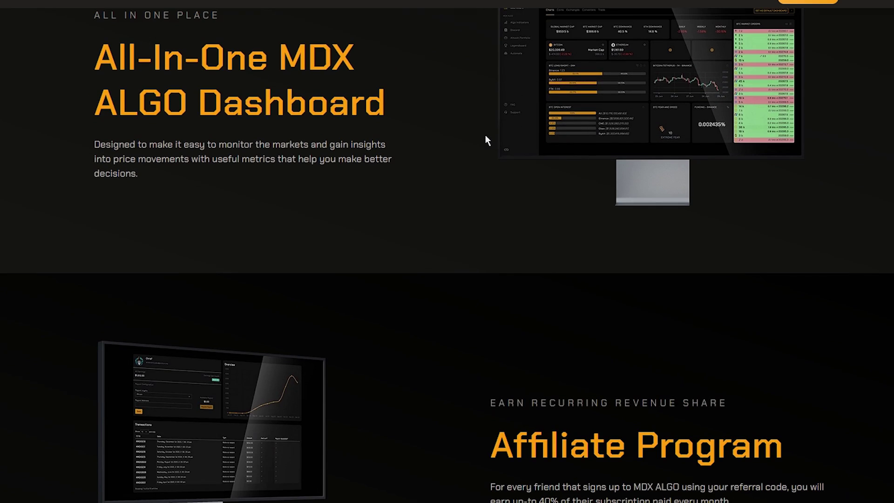
scroll(485, 135, down, 12)
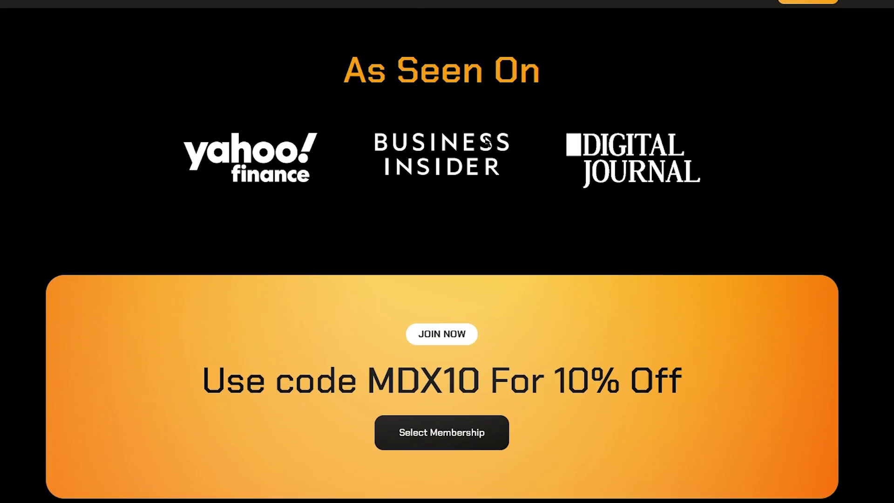
scroll(486, 142, down, 6)
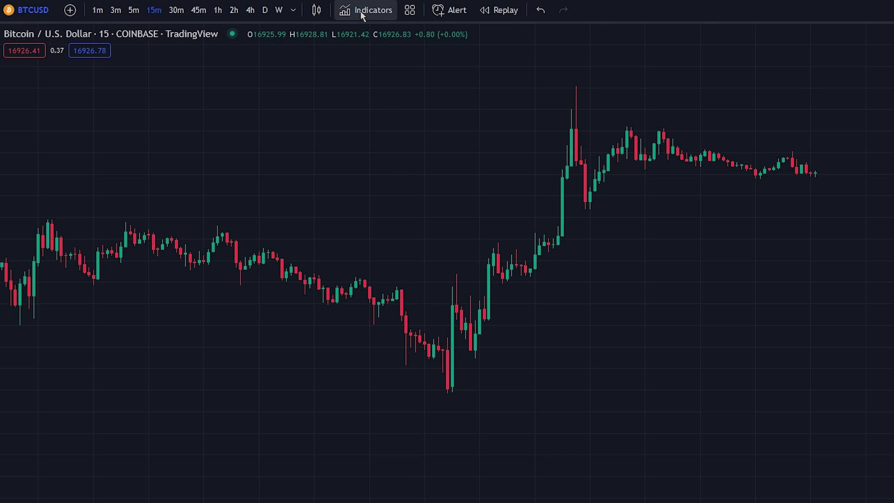
Step: Search indicators for 'mdx' and add MDX Free (PA) Buy/Sell Confimation to the chart
click(361, 11)
text(m)
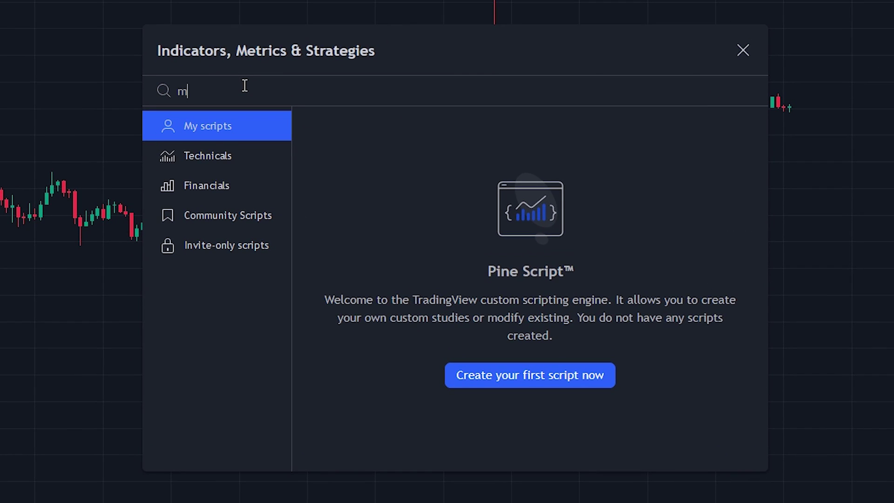
text(dx)
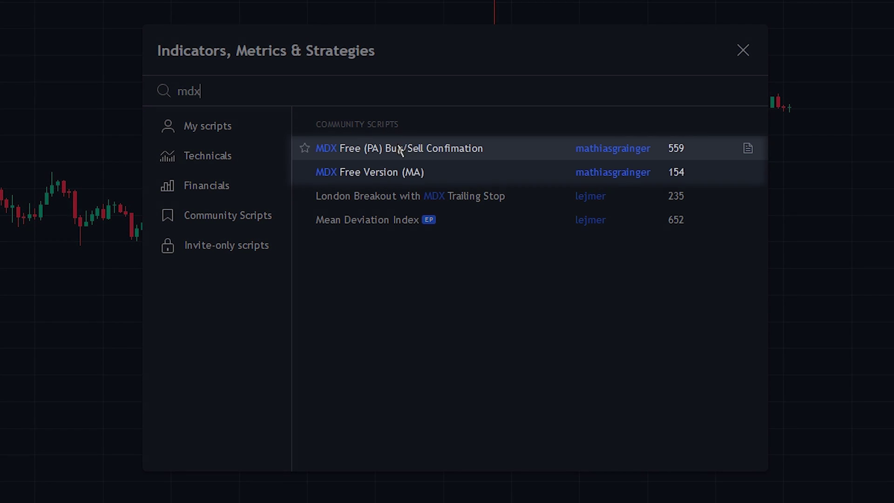
click(415, 150)
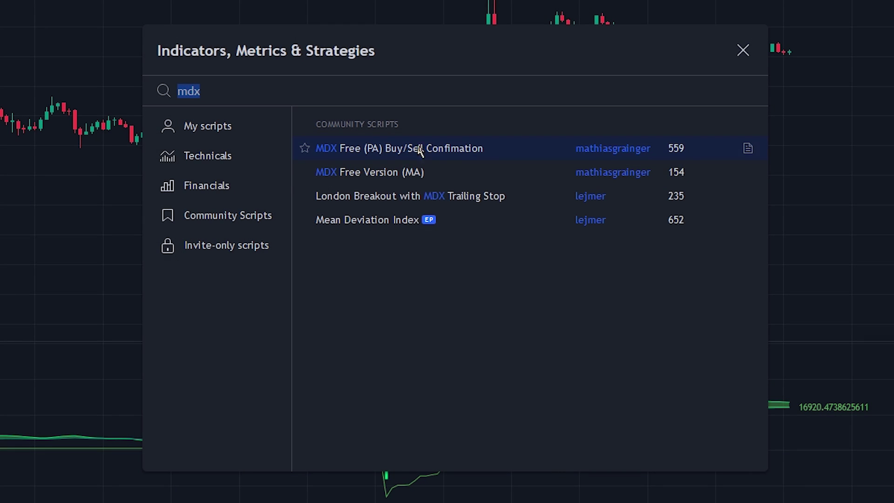
click(743, 50)
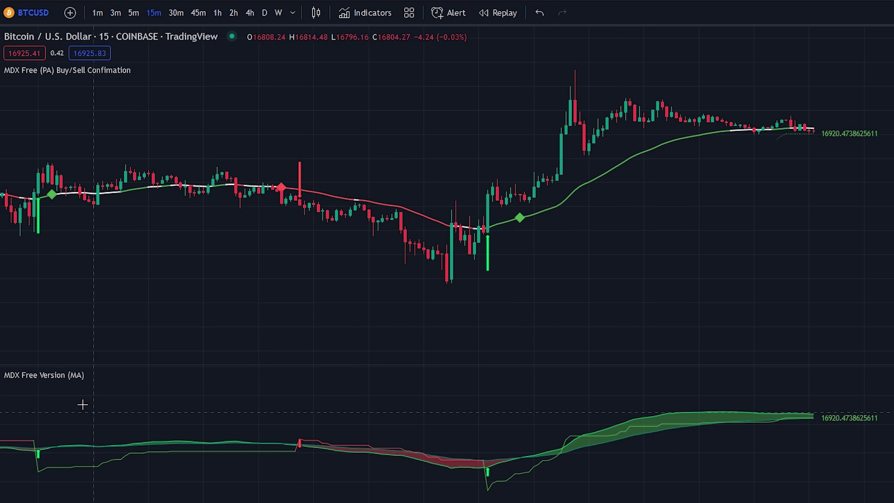
Step: In the MDX Free Version (MA) Style settings, turn off the Up and Down Entry Arrows
mouse_move(61, 382)
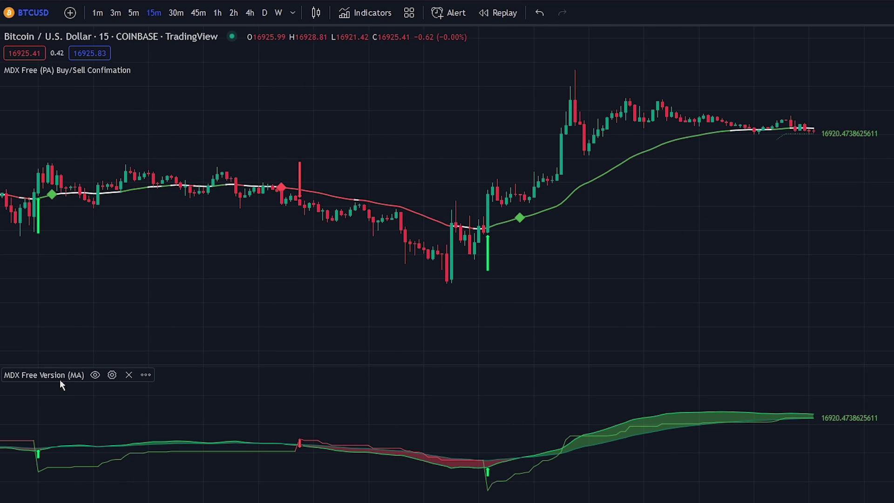
click(112, 376)
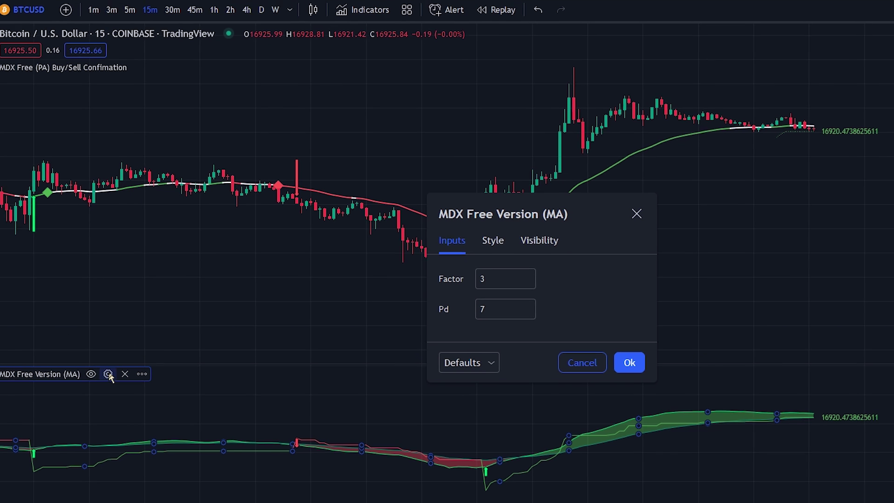
click(392, 153)
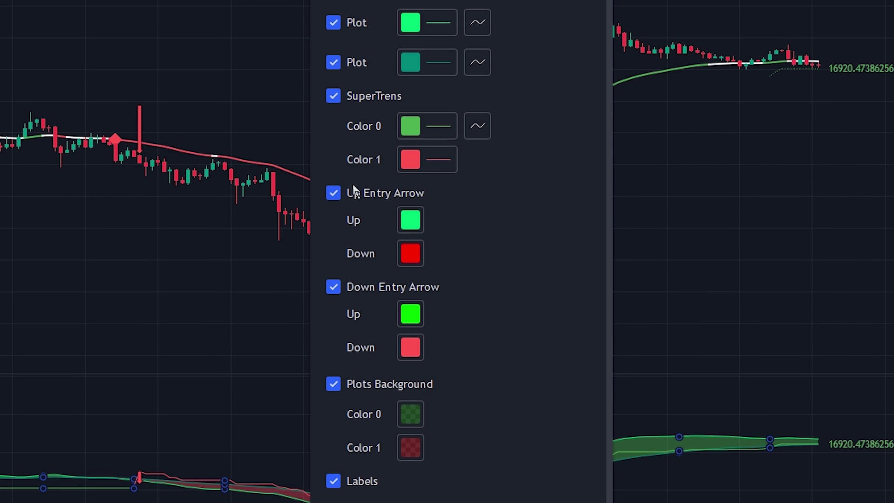
click(350, 195)
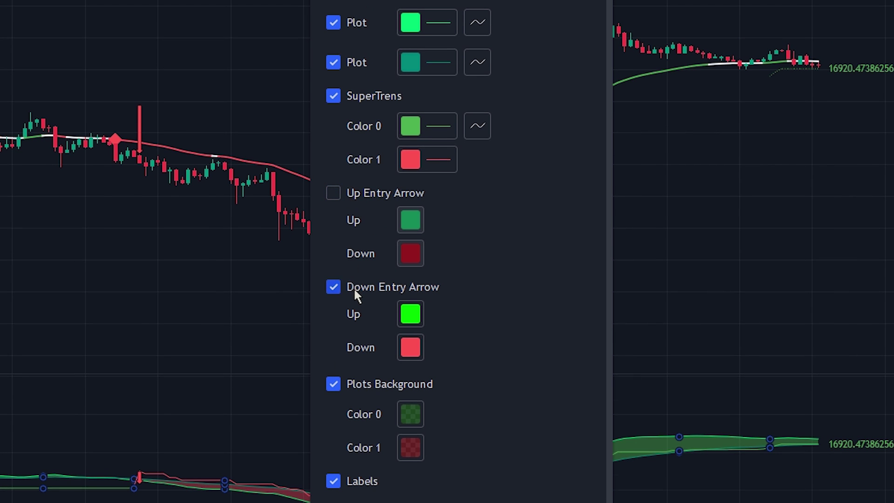
click(354, 288)
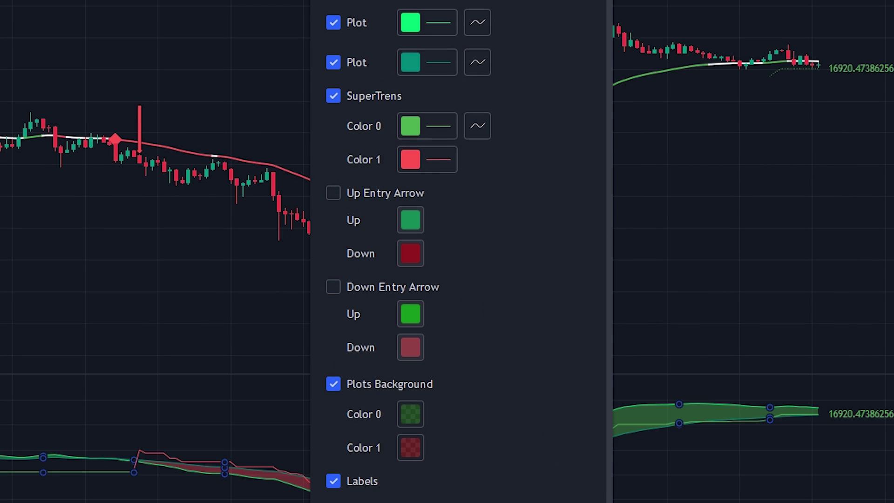
Step: Thicken the SuperTrens Color 0 and Color 1 lines and apply the settings
click(428, 130)
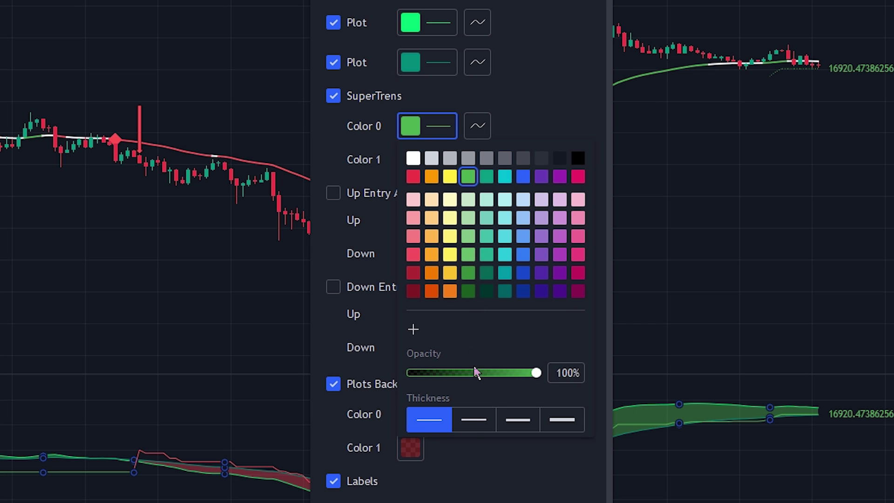
click(475, 419)
click(496, 109)
click(440, 168)
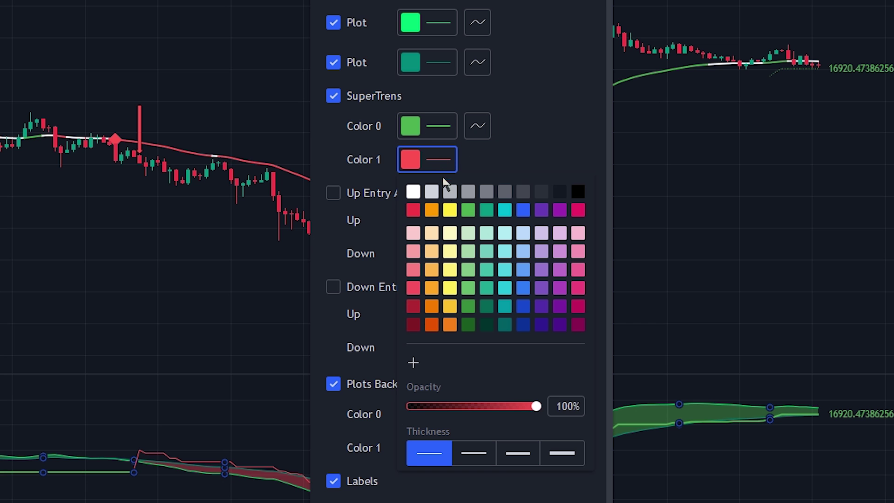
click(473, 453)
click(515, 497)
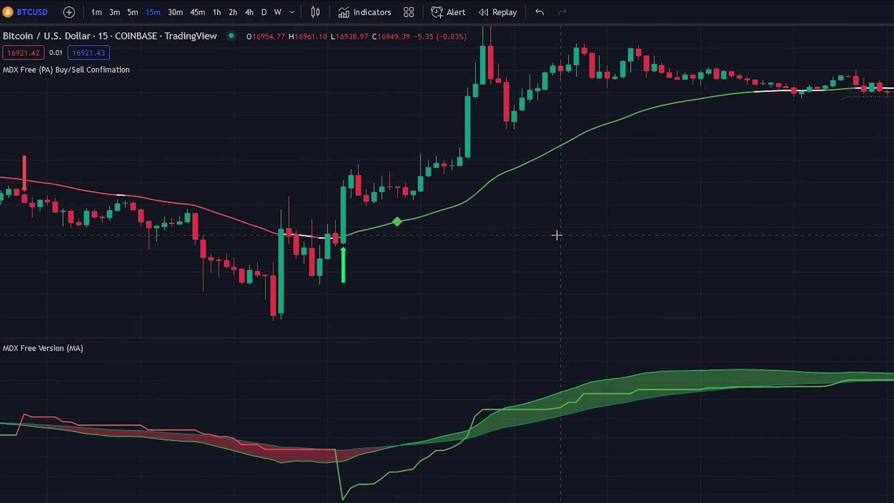
Step: Search indicators for 'qqe mod' and add QQE MOD to the BTCUSD chart
click(372, 15)
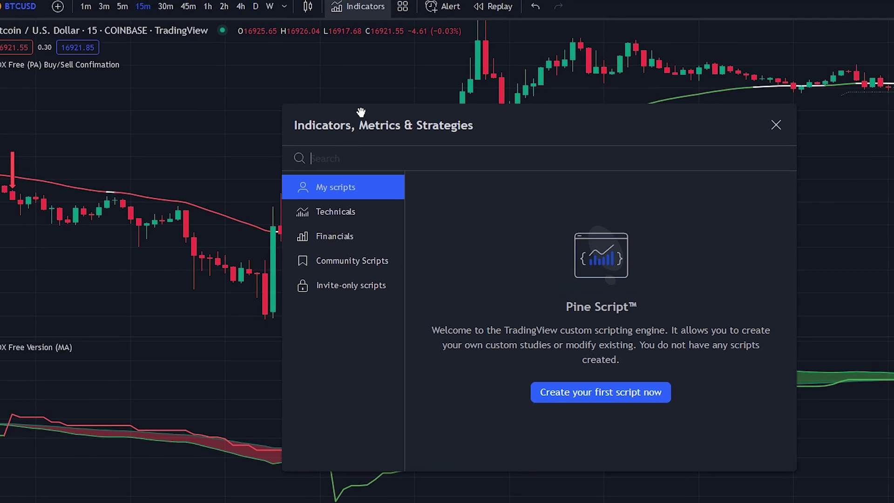
text(qqe mo)
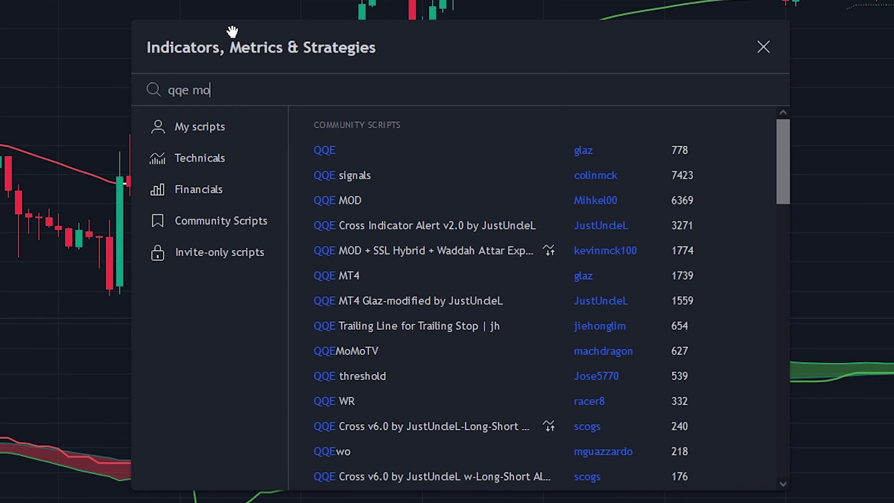
text(d)
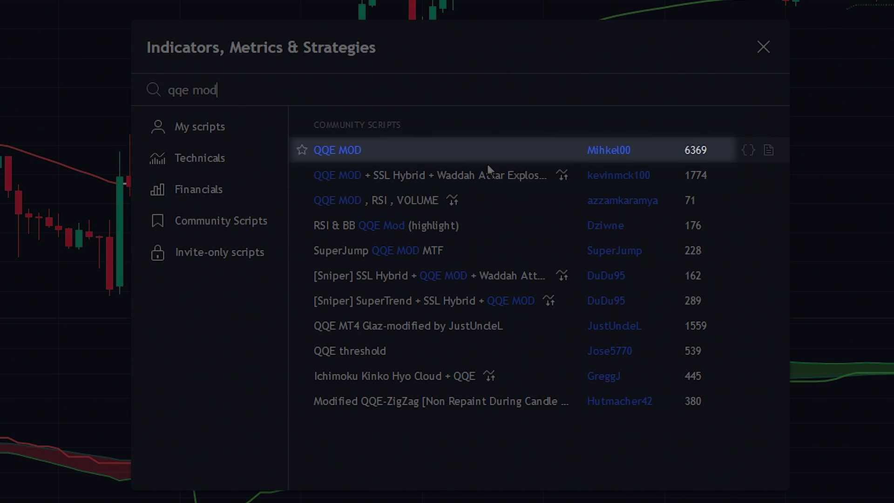
key(Down)
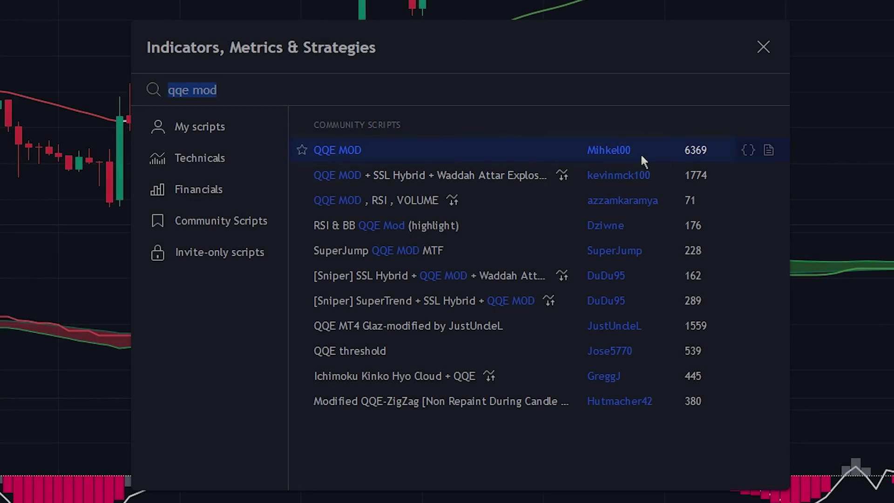
click(763, 47)
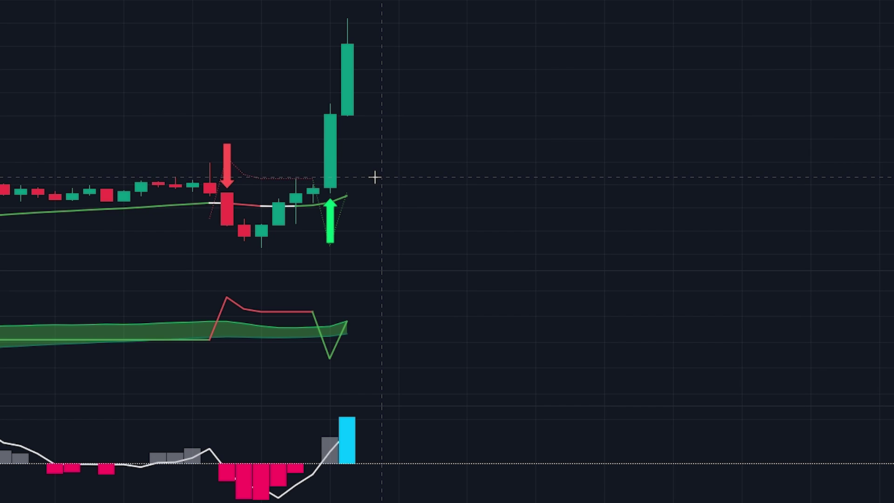
Step: Place a Long Position at the buy-signal candle with its stop below the dip
drag(403, 191, 407, 182)
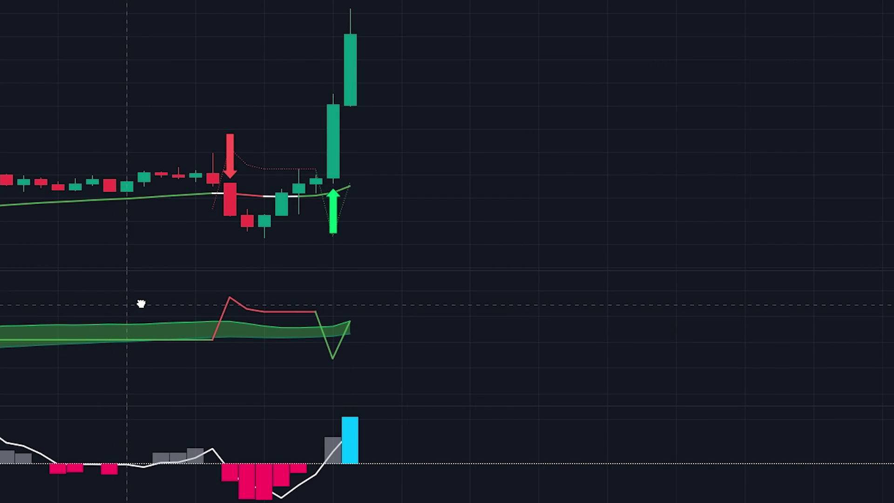
drag(141, 303, 159, 302)
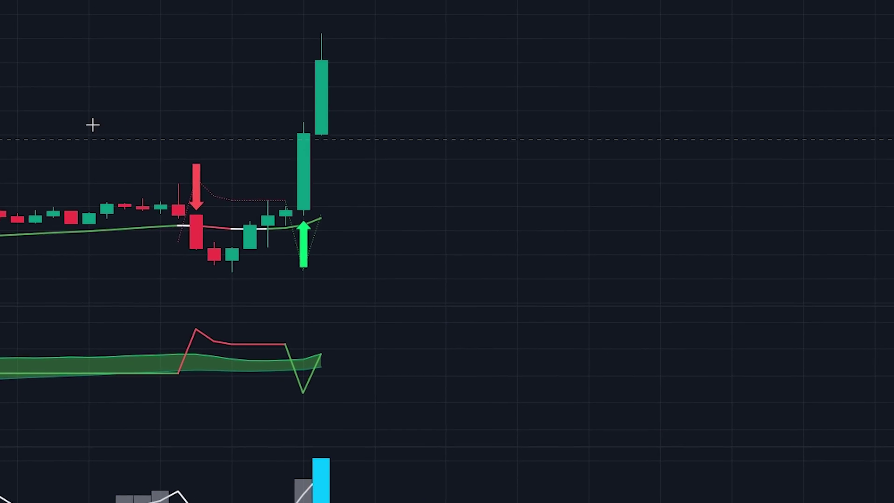
click(393, 32)
drag(316, 121, 315, 222)
Step: Raise the long trade's target to 1.51 risk/reward and widen the trade box
click(572, 173)
drag(303, 91, 323, 4)
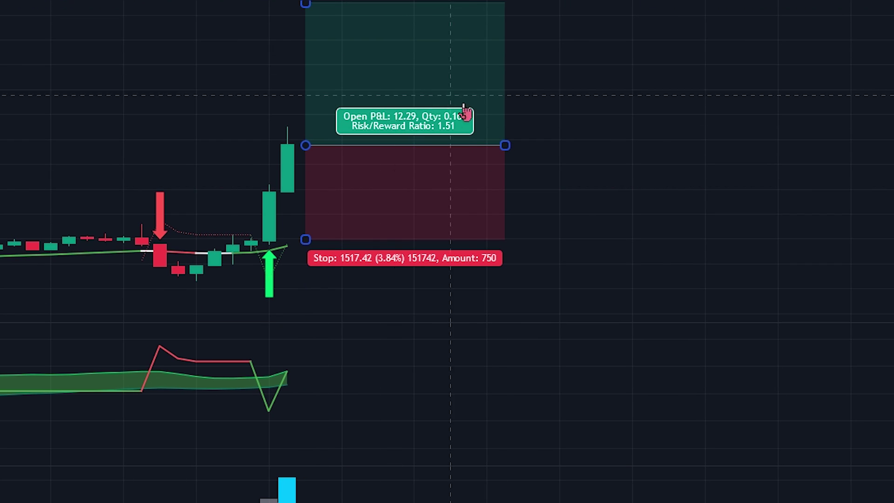
drag(504, 145, 777, 146)
click(854, 143)
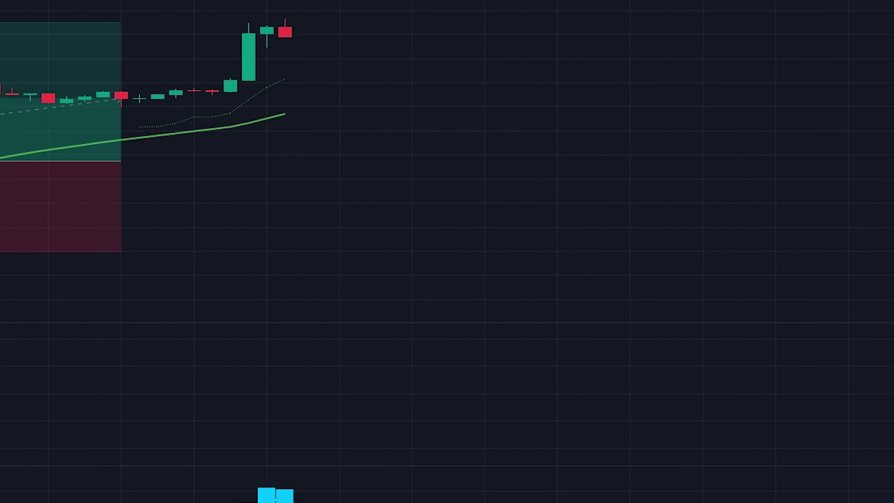
scroll(389, 156, down, 3)
Step: Extend the long trade until it closes, then place a Short Position with a raised stop
drag(389, 156, 540, 179)
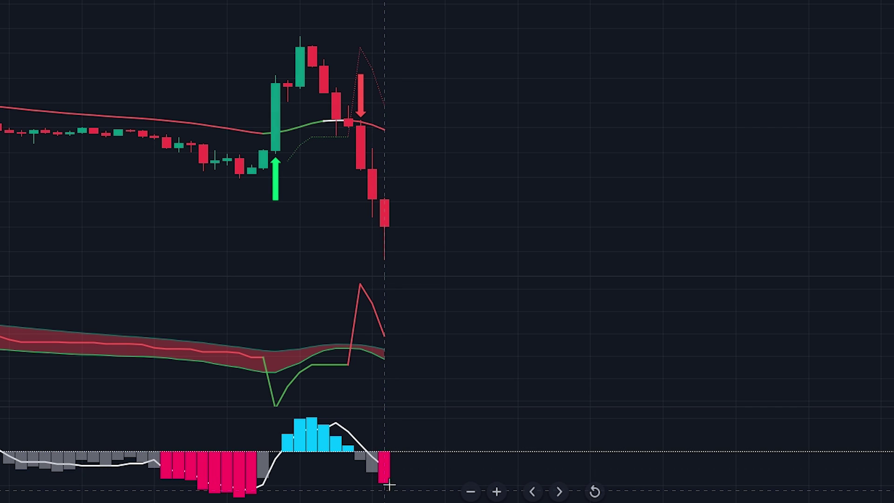
click(397, 225)
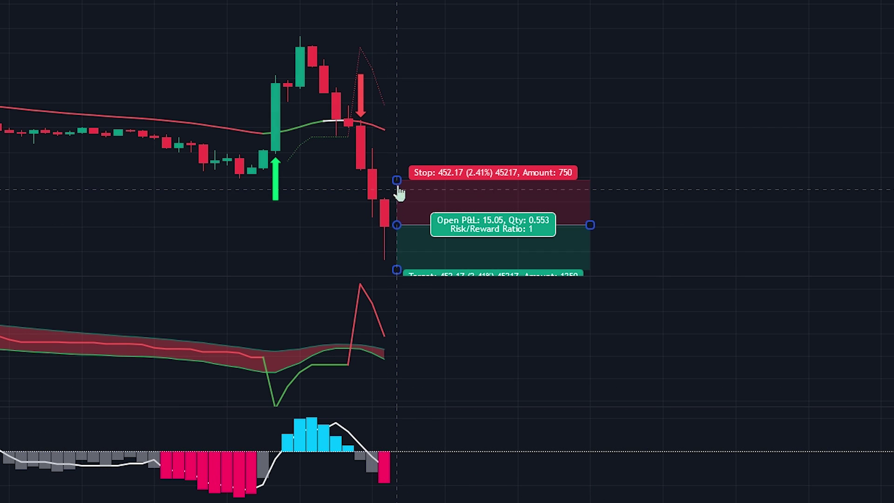
drag(396, 179, 397, 146)
Step: Lower the short trade's target to 1.5 risk/reward and widen its box
drag(668, 183, 647, 77)
drag(421, 163, 387, 234)
drag(565, 120, 893, 120)
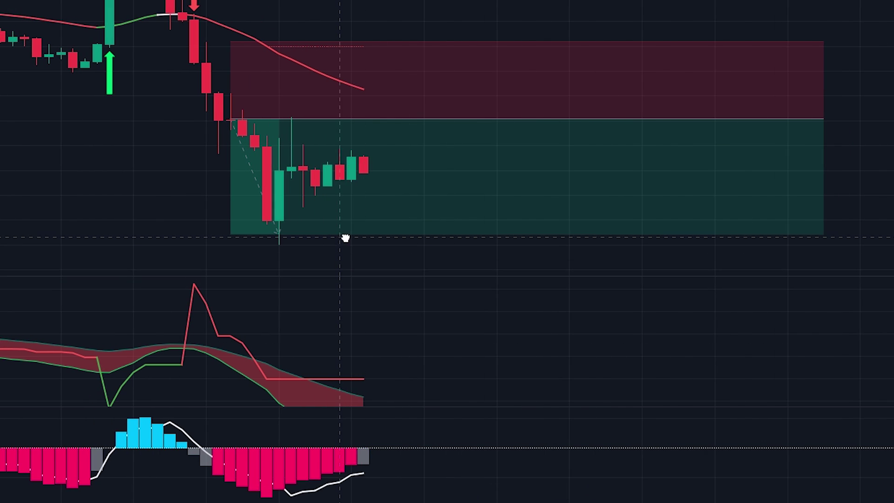
drag(343, 237, 528, 259)
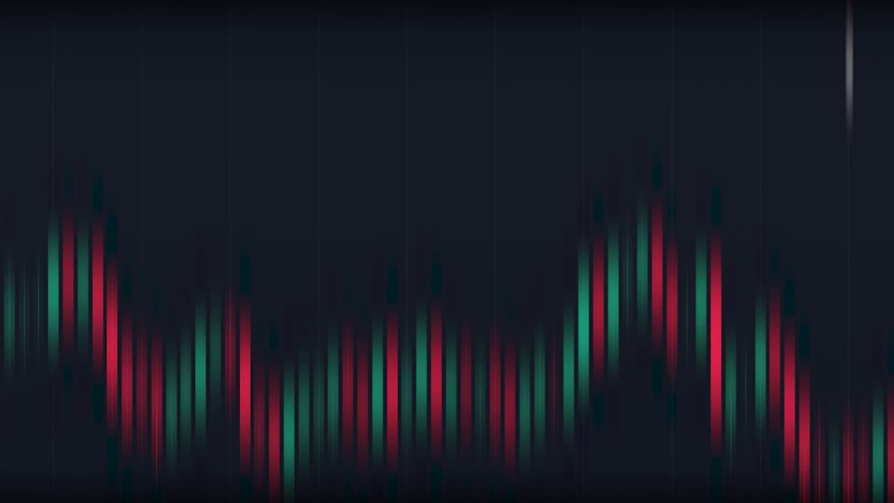
drag(713, 471, 0, 337)
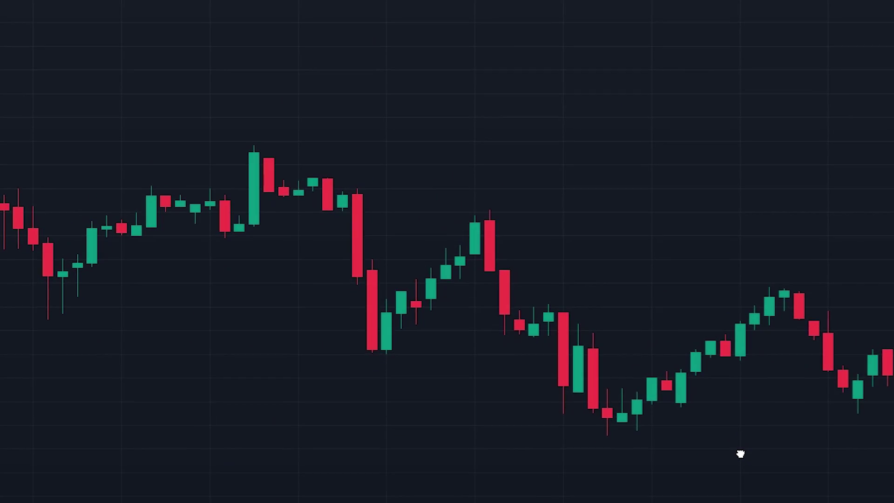
drag(740, 455, 1, 319)
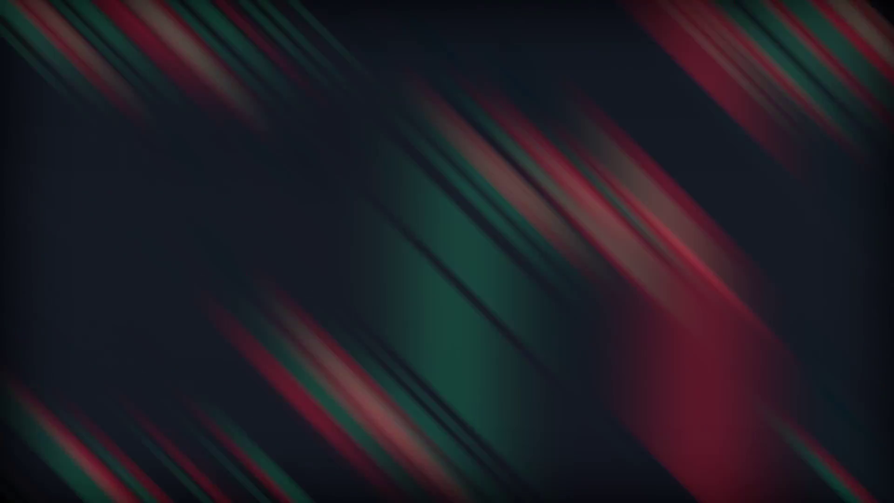